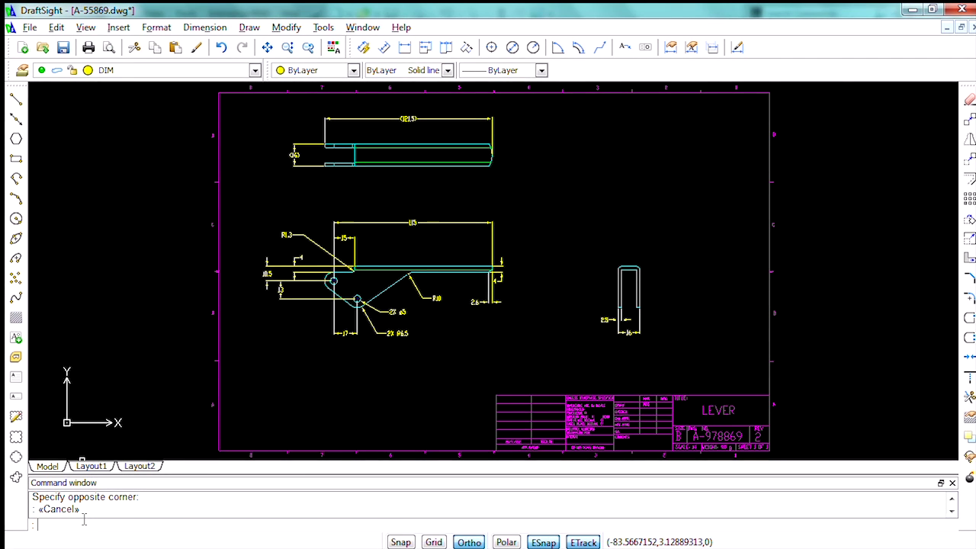
Step: Measure the length of the short vertical edge at the free end of the lever's side view
type("dist")
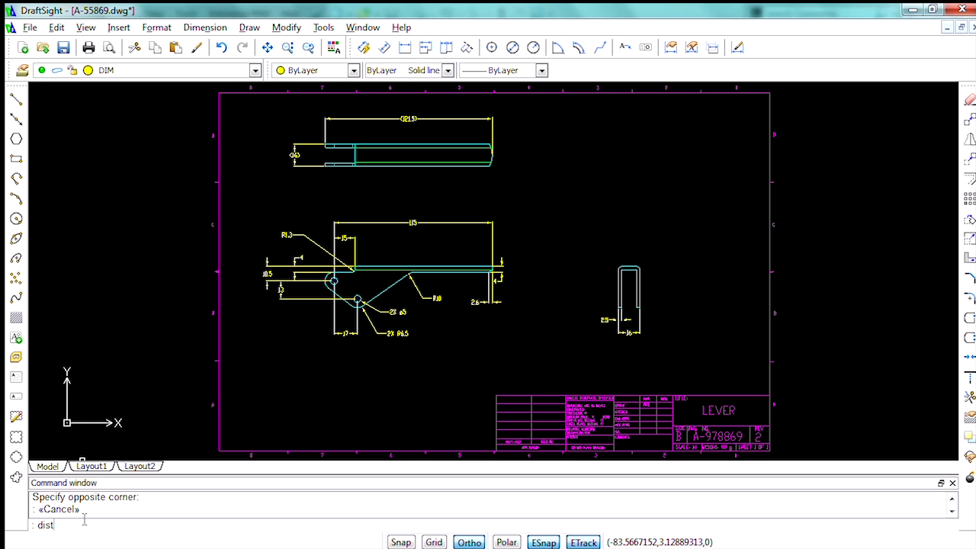
key("Return")
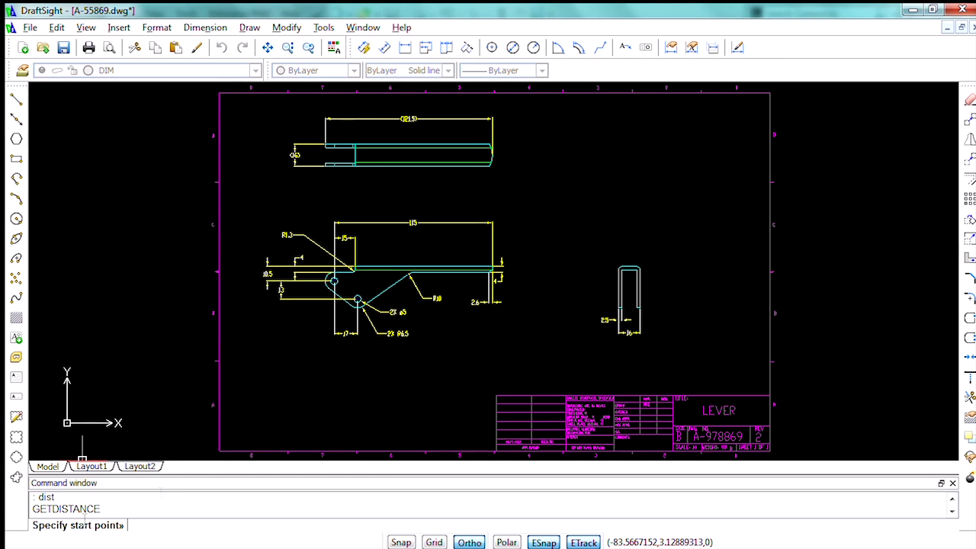
scroll(512, 275, "up", 4)
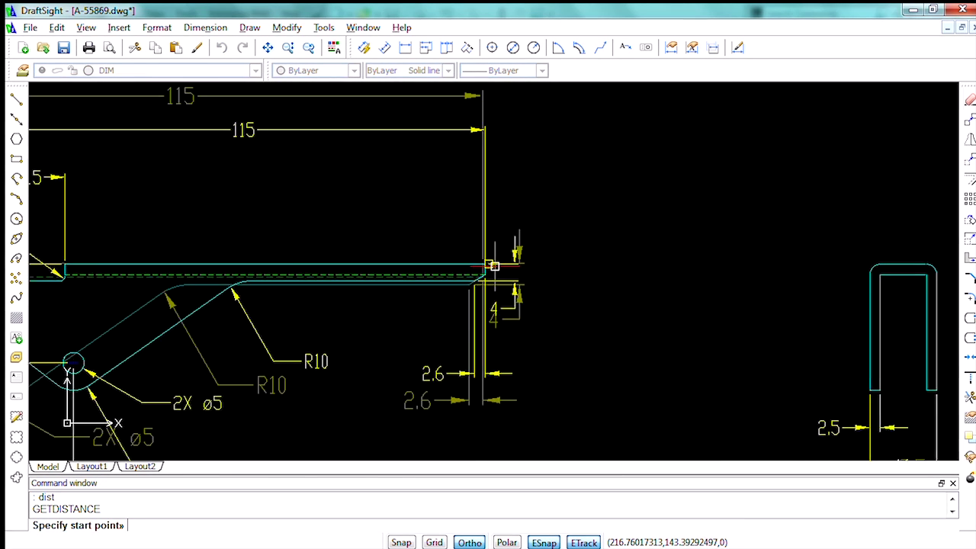
scroll(494, 265, "up", 2)
left_click(476, 282)
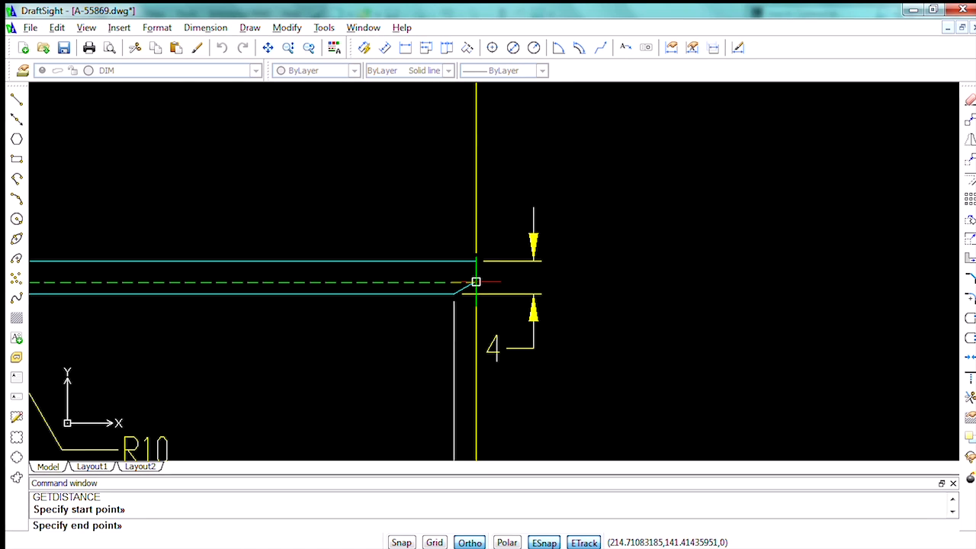
left_click(477, 262)
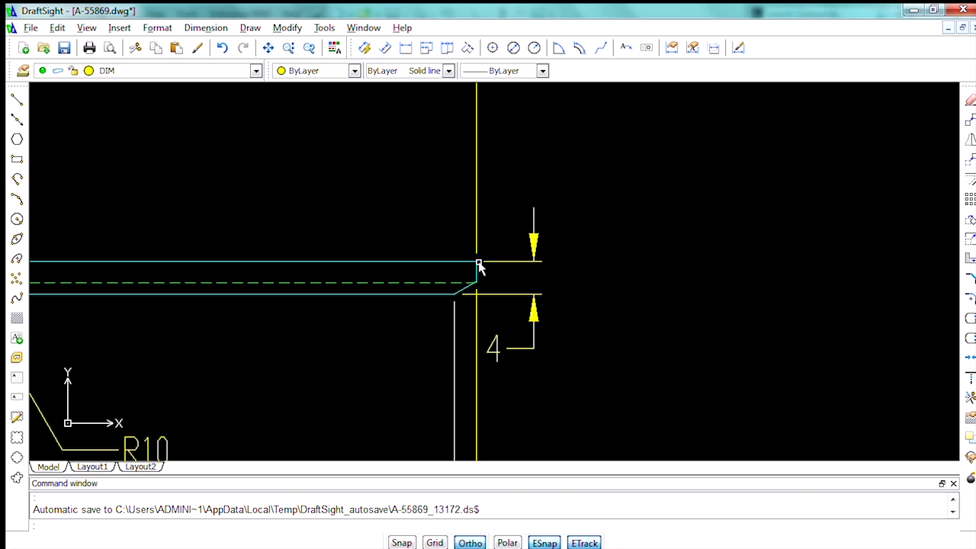
middle_click(594, 265)
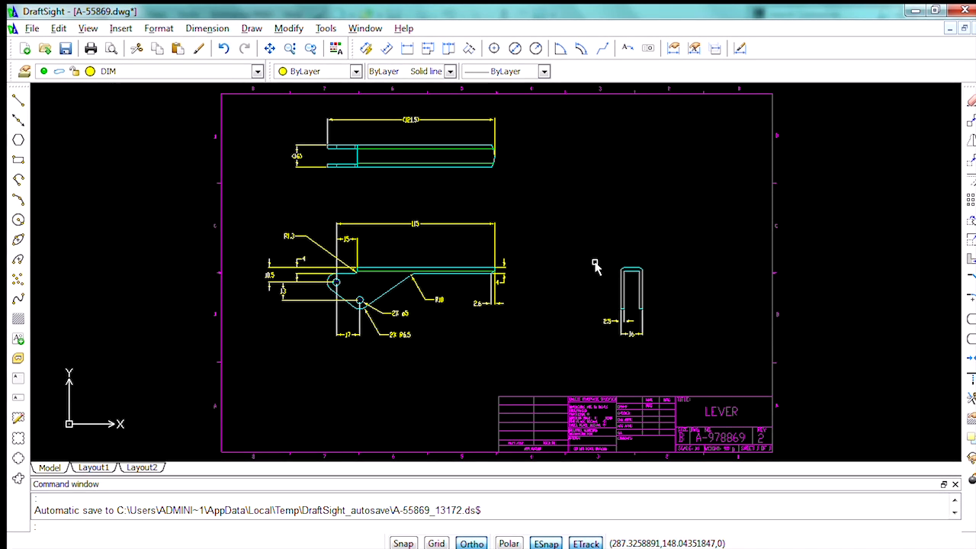
left_click(244, 194)
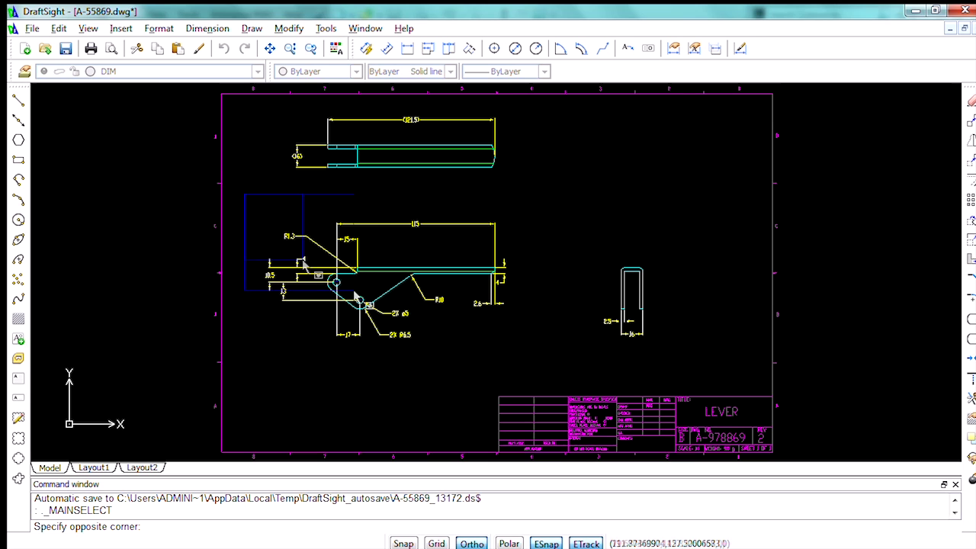
left_click(524, 357)
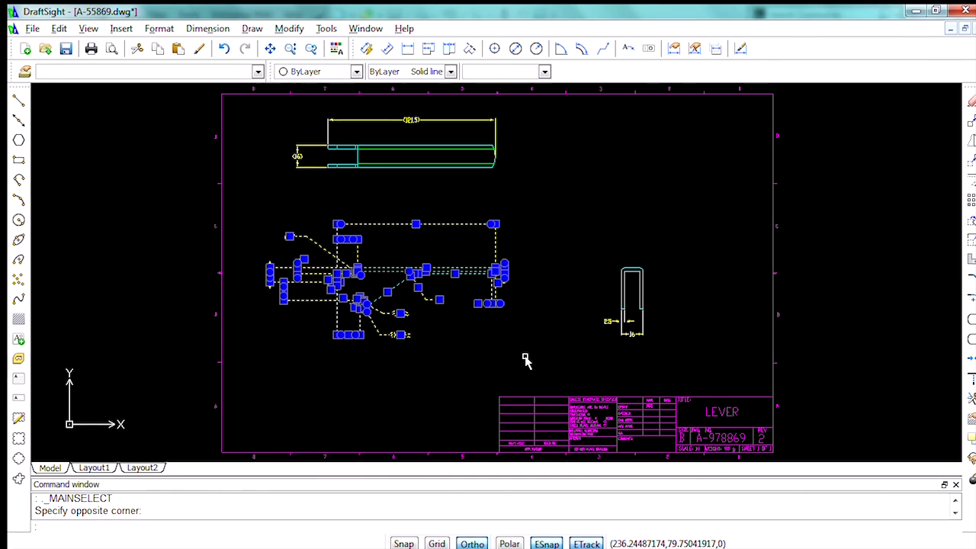
key("Escape")
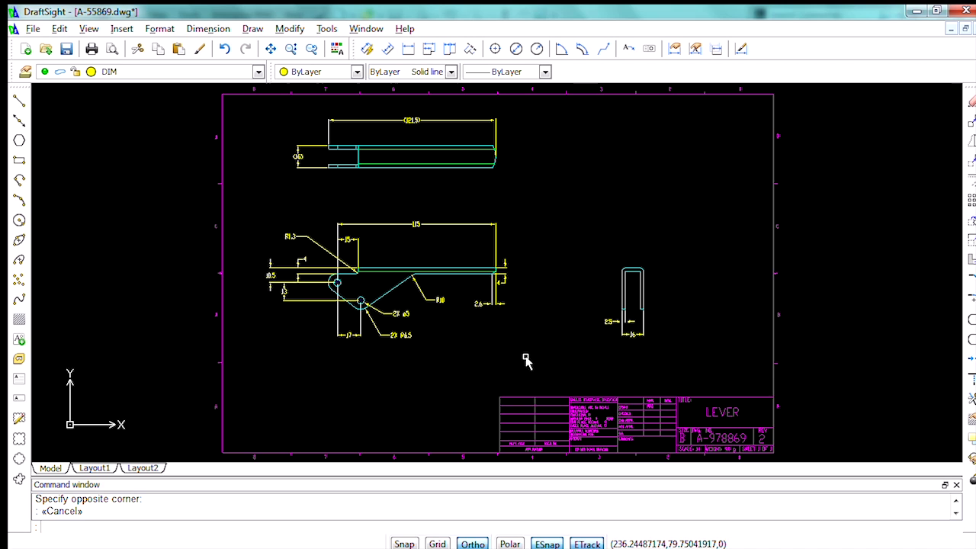
Step: Switch to SolidWorks and open A-55869.dwg with the file type set to DWG (*.dwg)
key("alt+Tab")
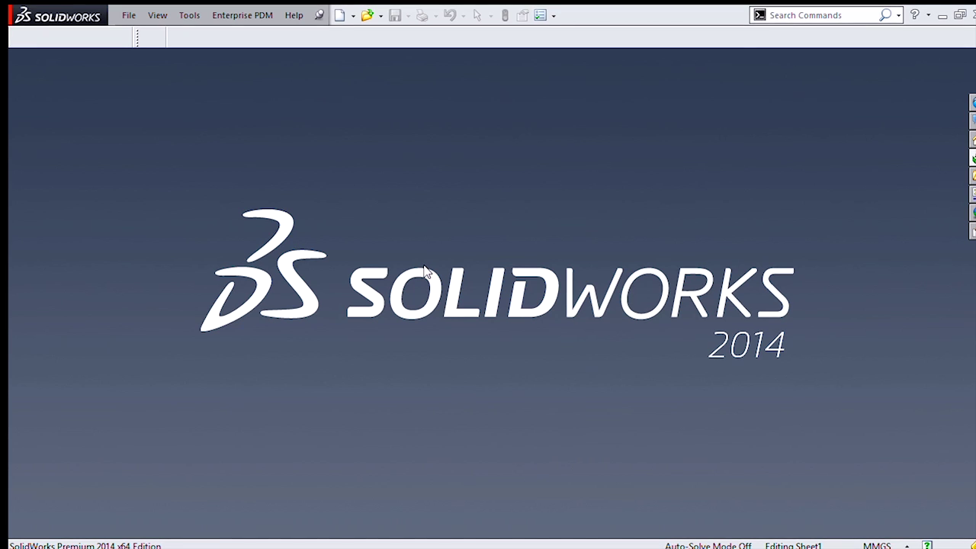
key("ctrl+o")
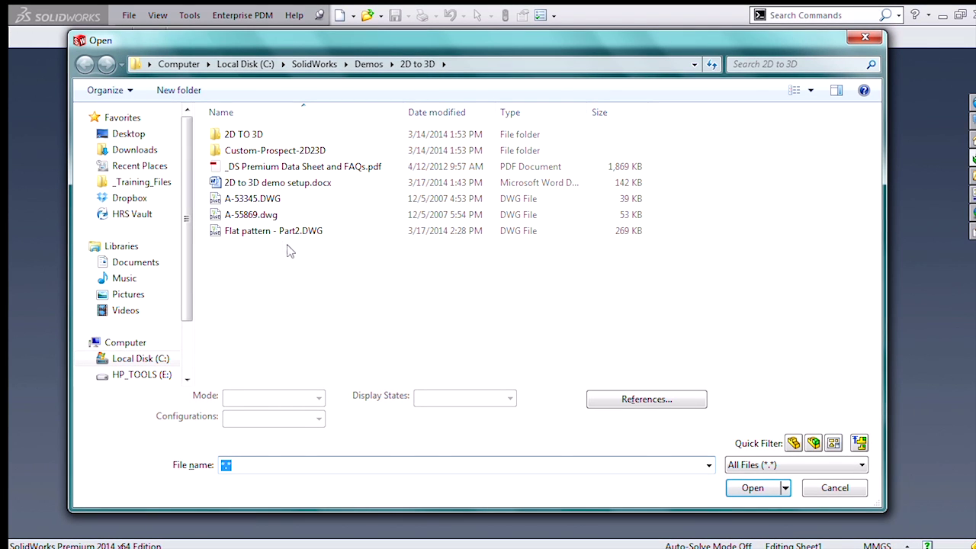
left_click(261, 217)
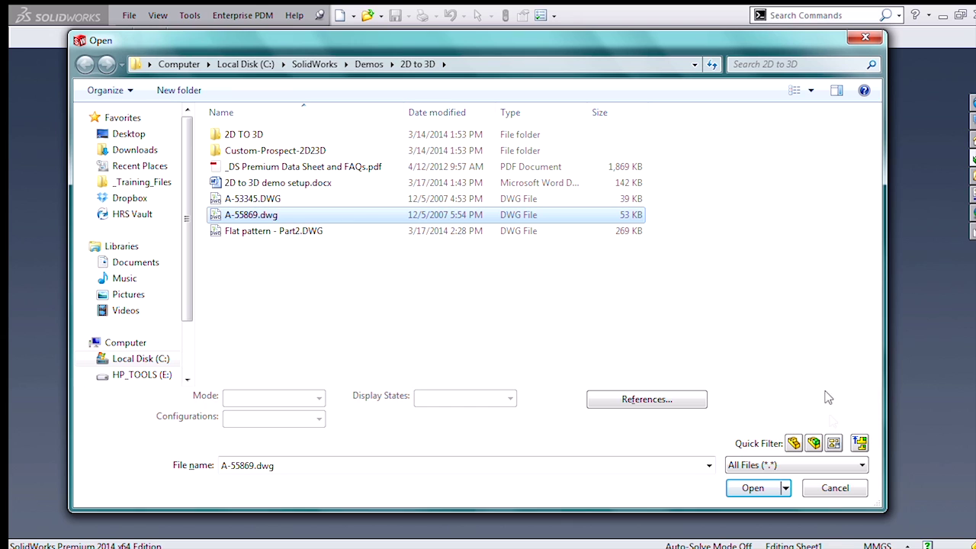
left_click(860, 465)
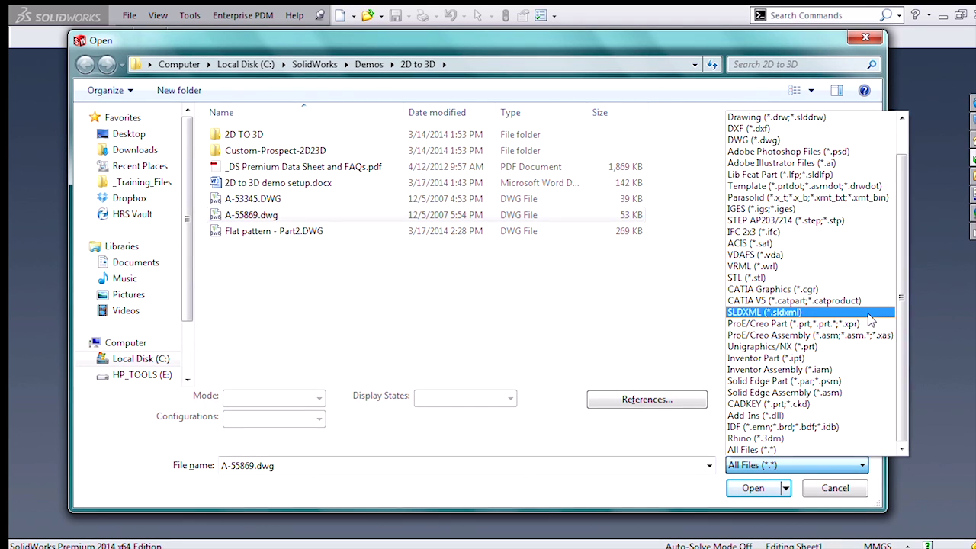
left_click_drag(899, 314, 899, 271)
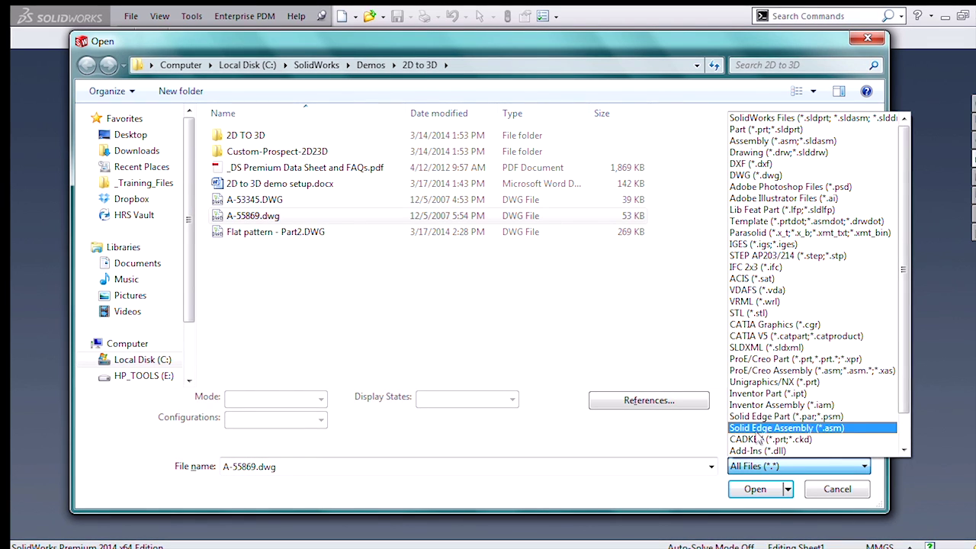
left_click(757, 176)
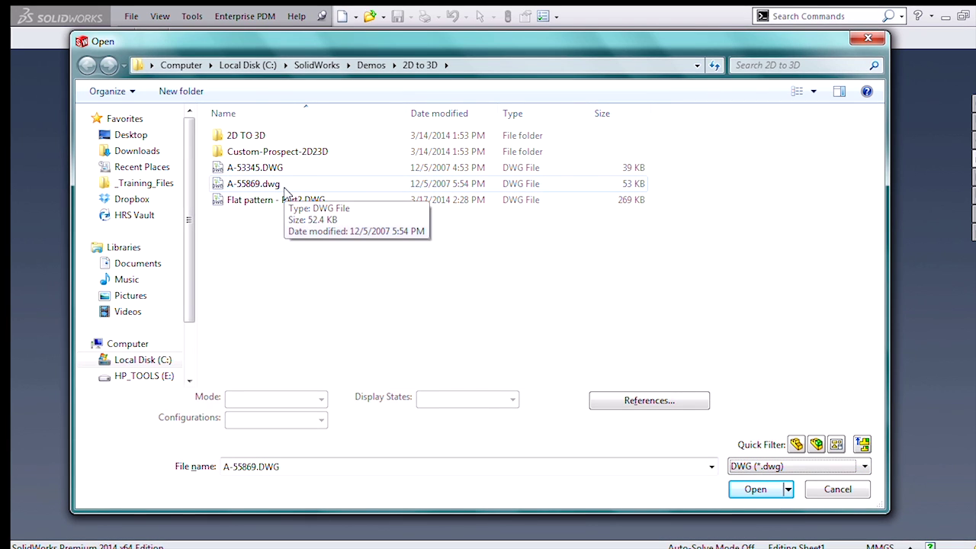
double_click(259, 183)
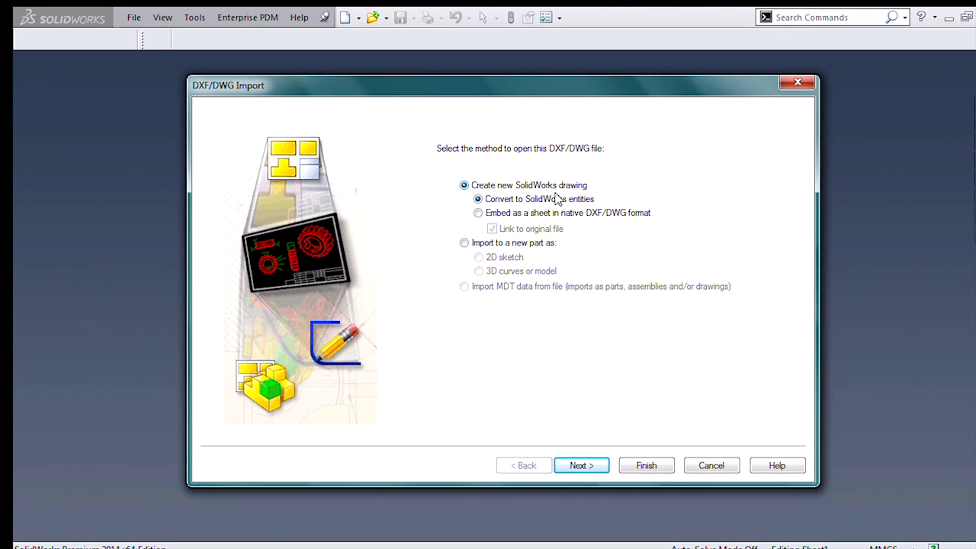
Step: Choose to import the DWG file to a new part as a 2D sketch and proceed to the document settings
left_click(465, 244)
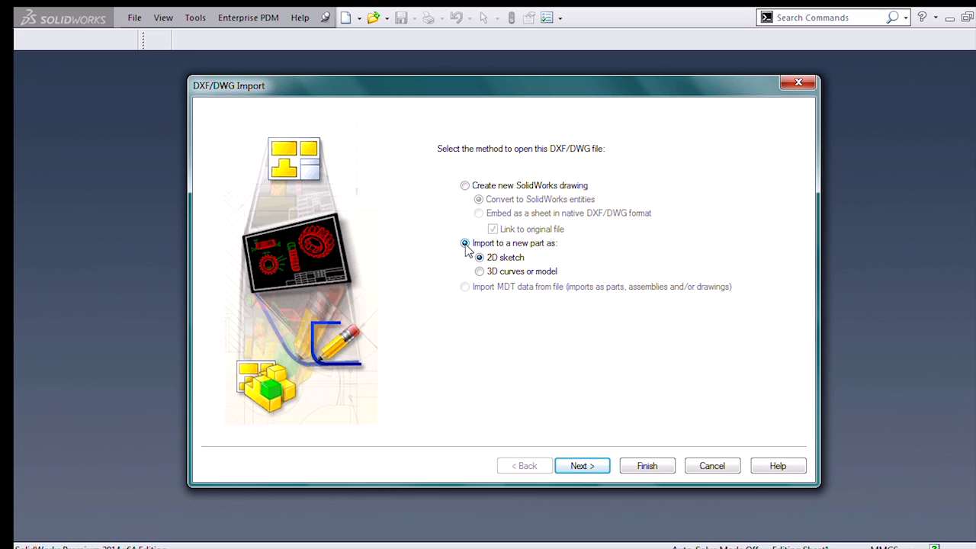
left_click(579, 465)
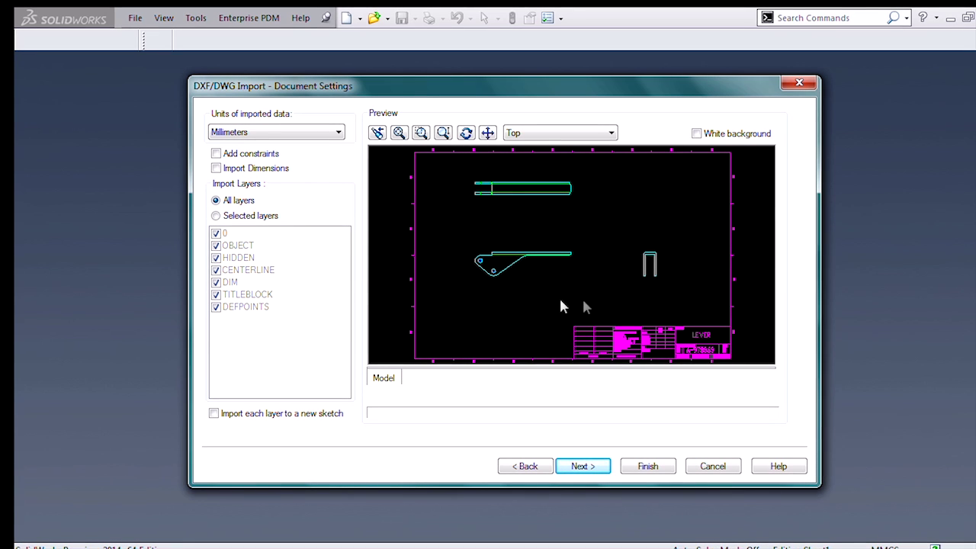
Step: Include dimensions in the import and limit it to selected layers, excluding TITLEBLOCK and DEFPOINTS
left_click(420, 134)
left_click_drag(566, 311, 741, 366)
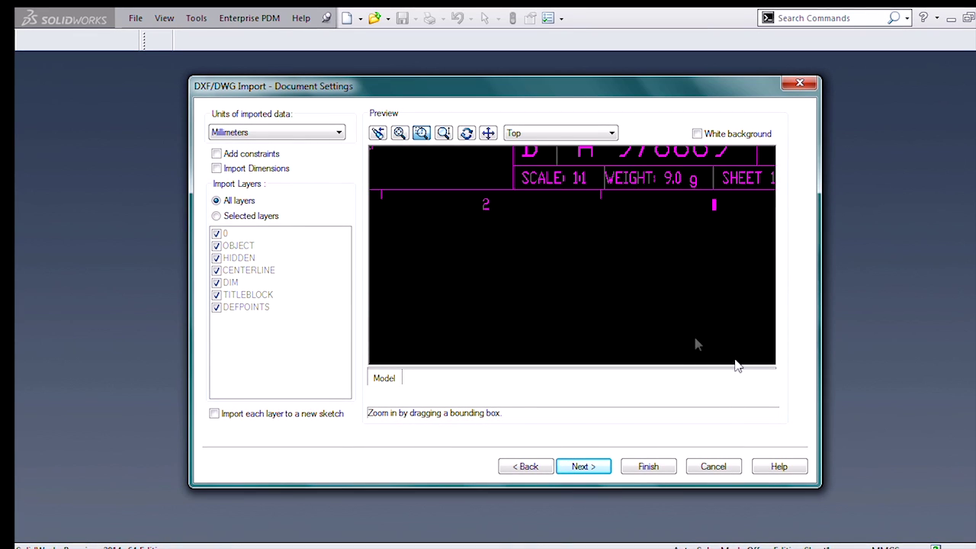
middle_click_drag(557, 231, 704, 383)
left_click(399, 137)
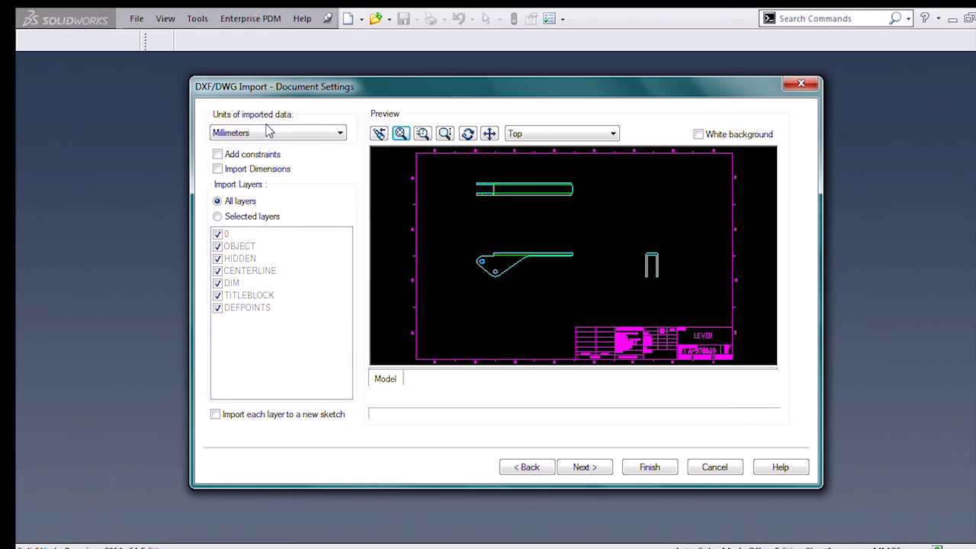
left_click(219, 169)
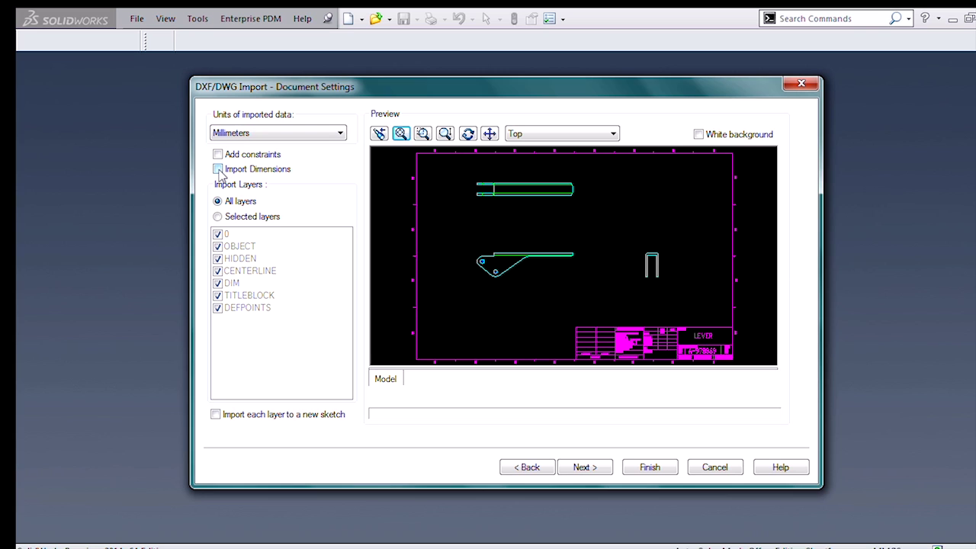
left_click(218, 219)
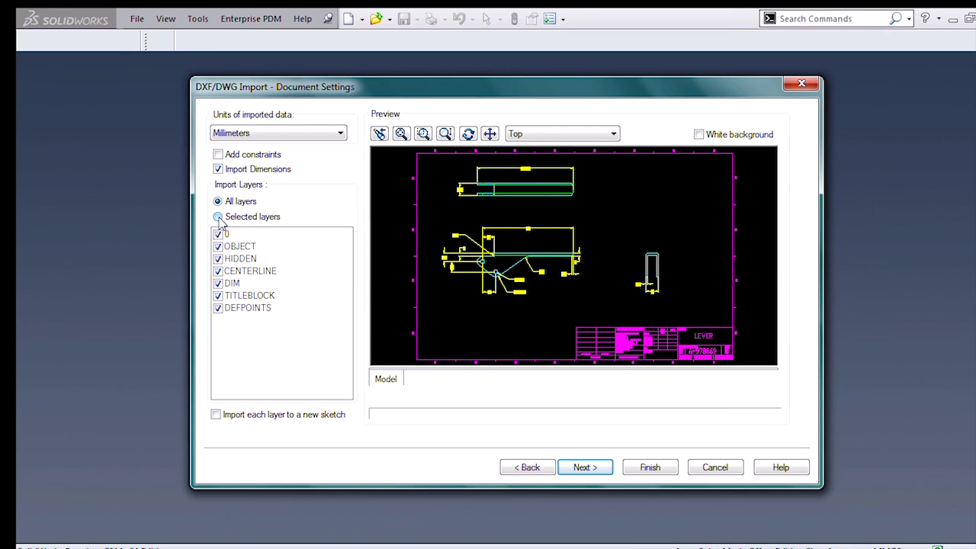
left_click(219, 309)
left_click(218, 296)
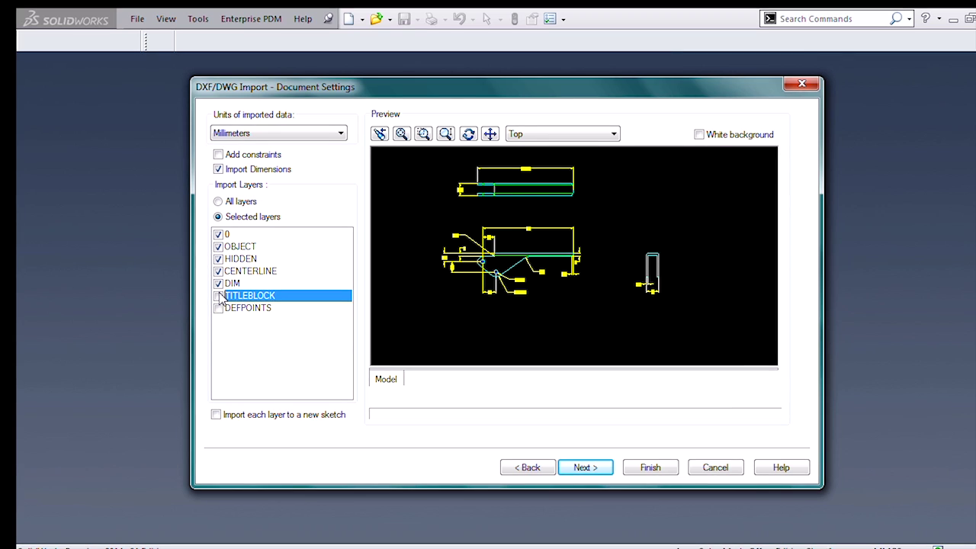
Step: Finish the DWG import with point merging at 0.001 and the Explode Blocks option enabled
left_click(590, 467)
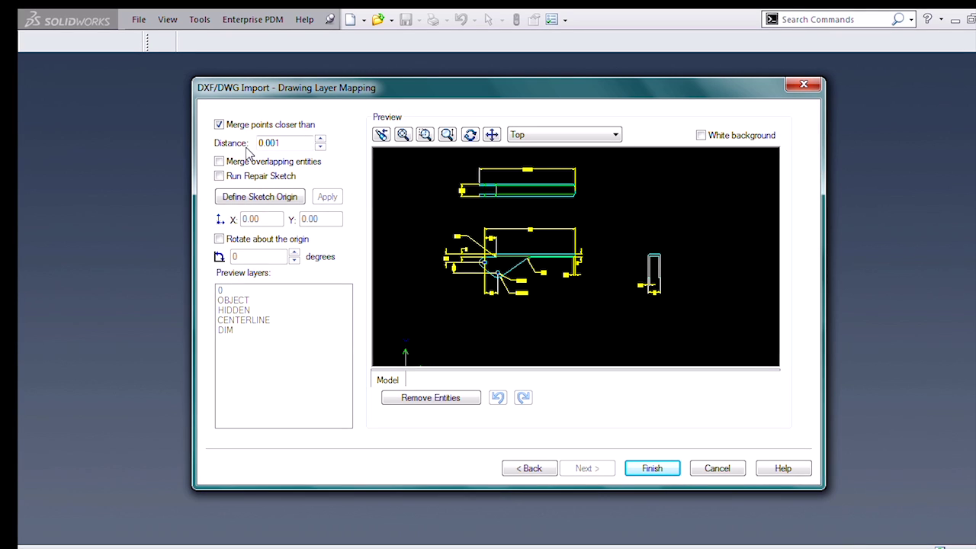
left_click(664, 470)
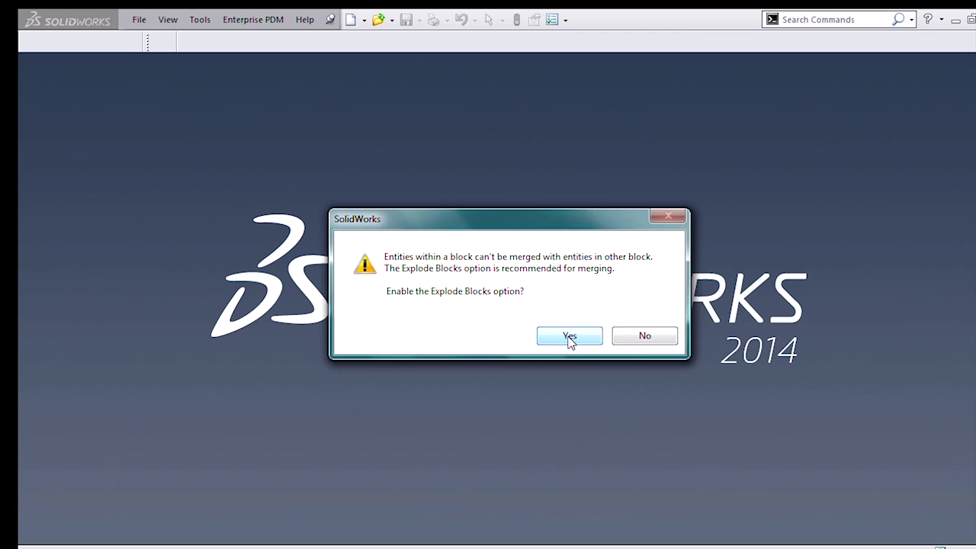
left_click(569, 334)
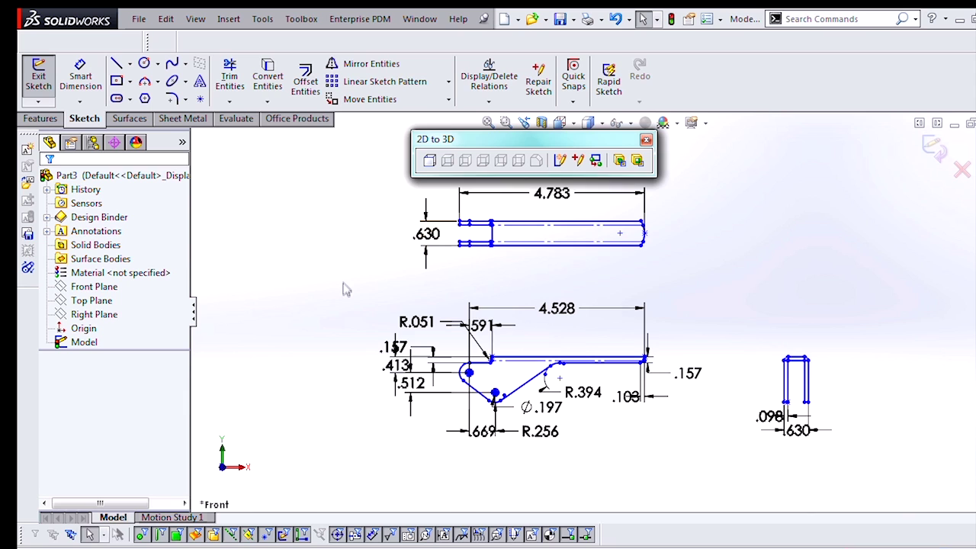
Step: Assign the lever's side profile, plan view and U-shaped end view to the front, top and right sketches respectively
mouse_move(343, 282)
left_mouse_down()
mouse_move(523, 416)
mouse_move(733, 471)
left_mouse_up()
left_click(429, 160)
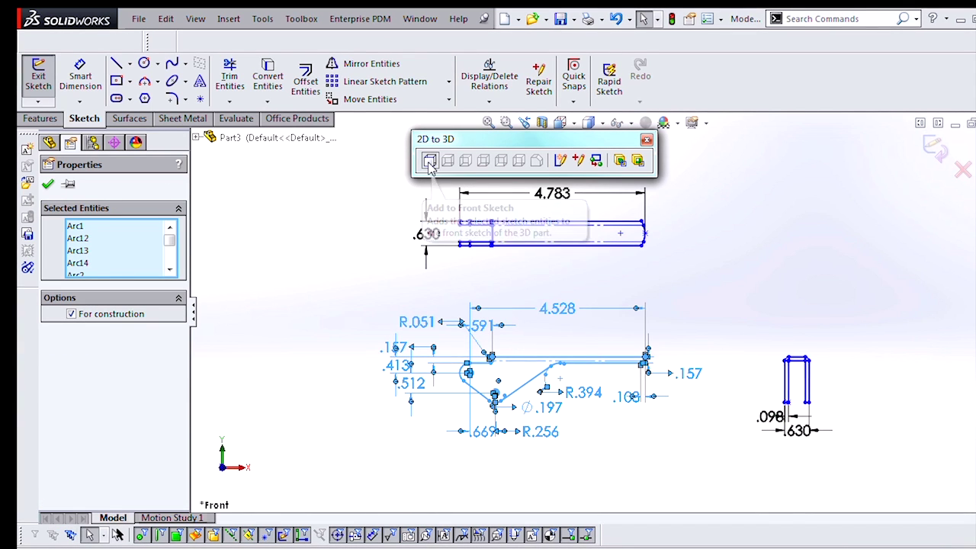
mouse_move(383, 183)
left_mouse_down()
mouse_move(400, 221)
mouse_move(689, 293)
left_mouse_up()
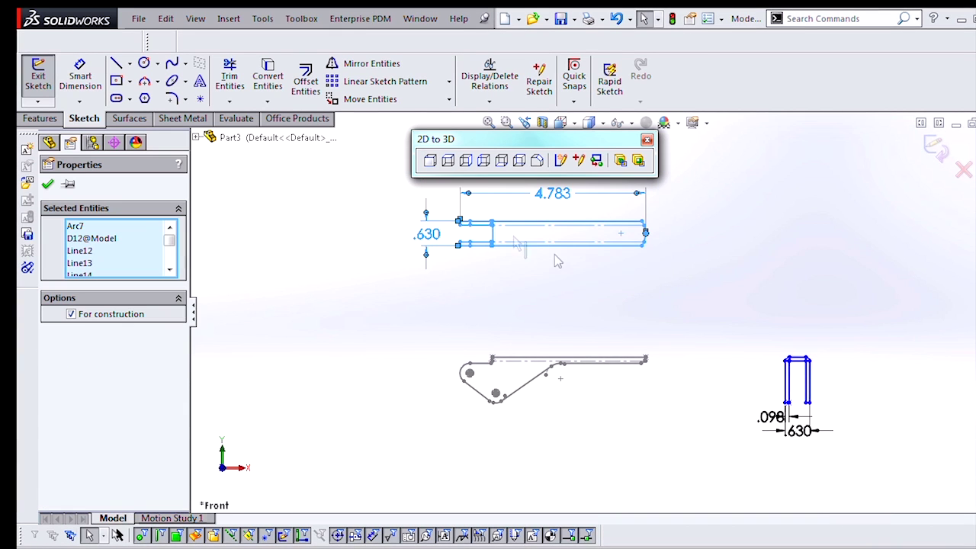
left_click(447, 160)
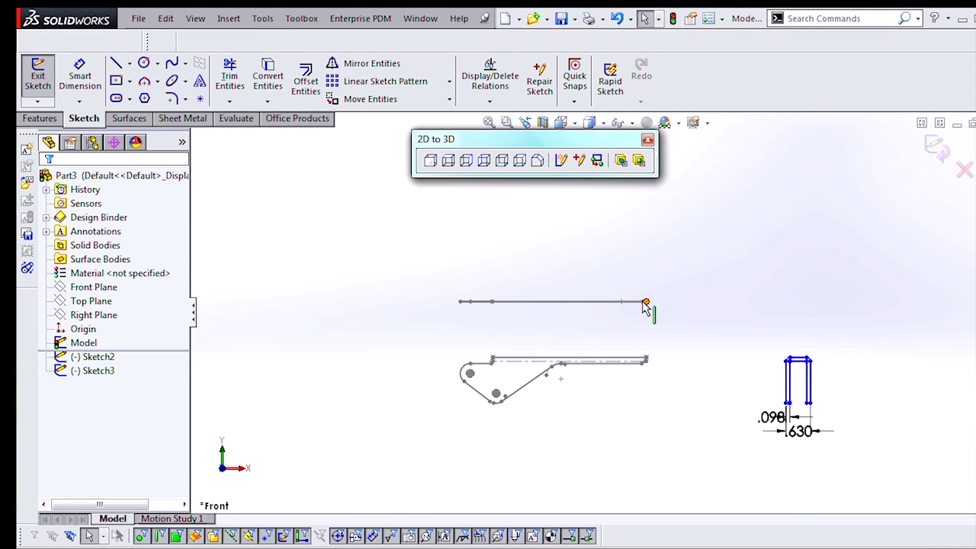
mouse_move(725, 307)
left_mouse_down()
mouse_move(801, 430)
mouse_move(865, 475)
left_mouse_up()
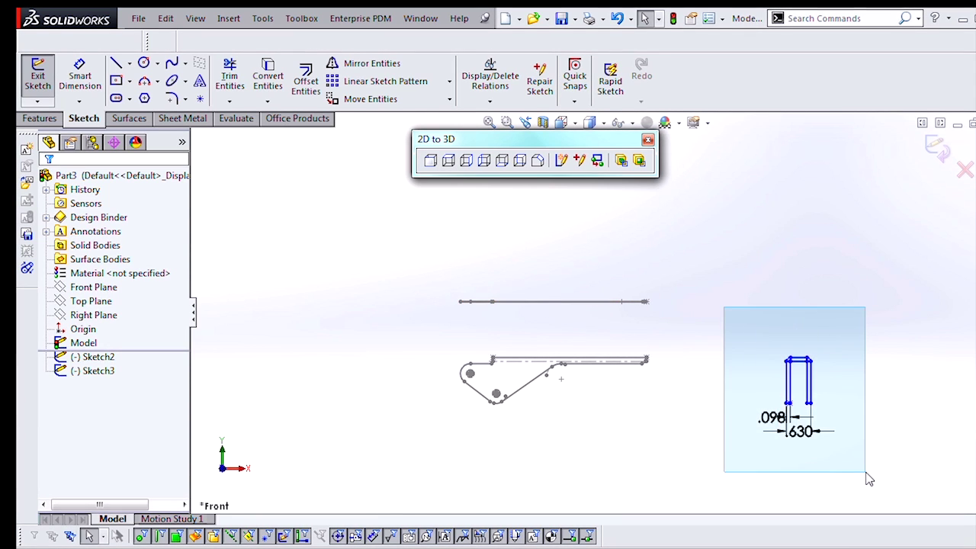
left_click(465, 159)
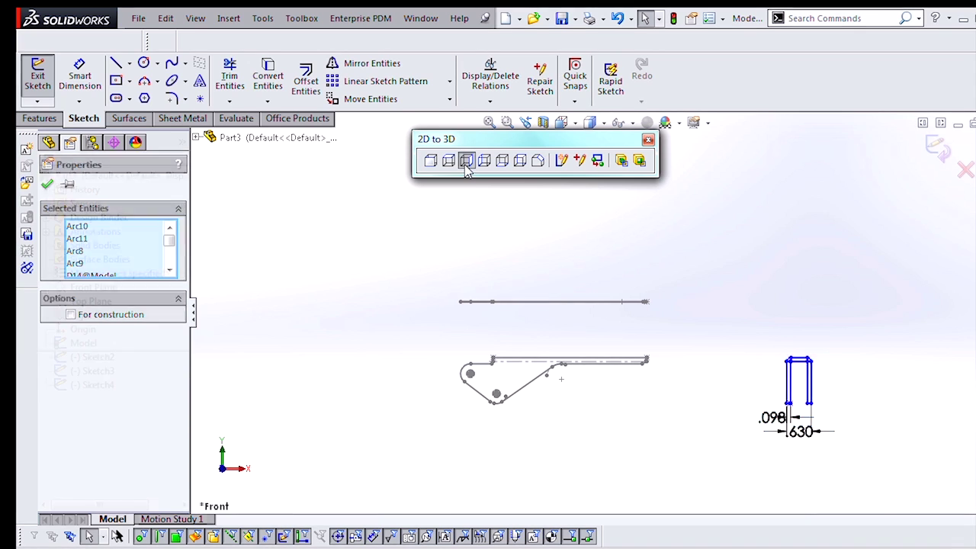
Step: Align the top sketch to the front sketch using the long outer edge of each
mouse_move(519, 284)
middle_mouse_down()
mouse_move(473, 266)
mouse_move(458, 382)
middle_mouse_up()
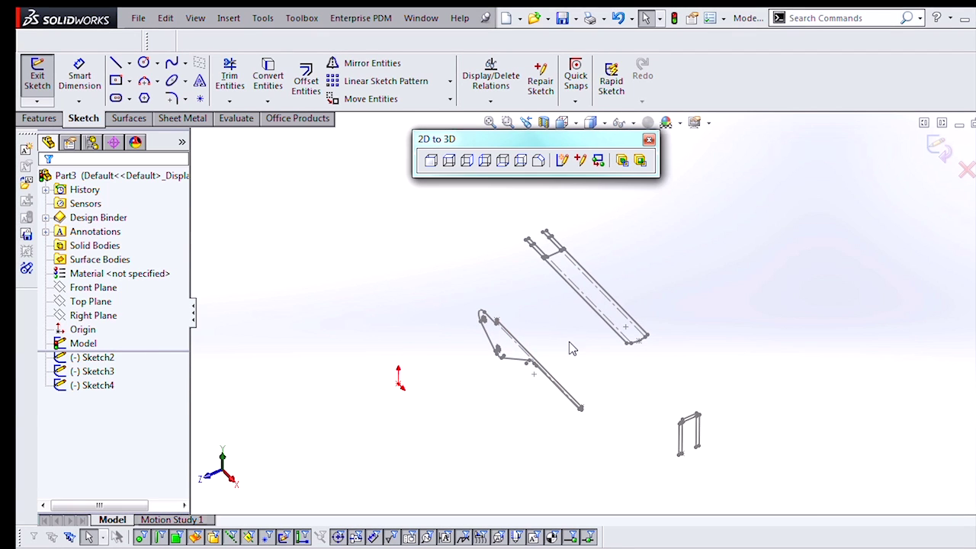
left_click(582, 302)
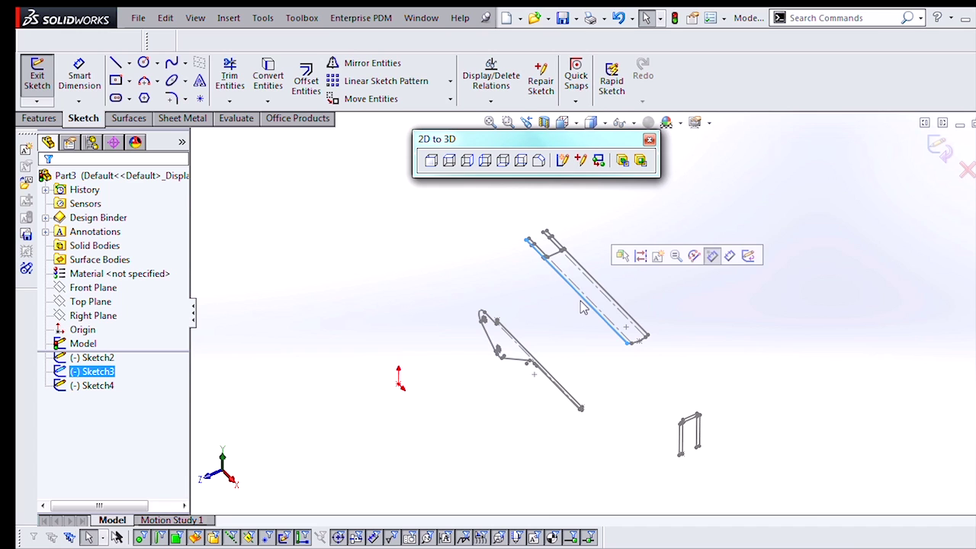
left_click(564, 389, "ctrl")
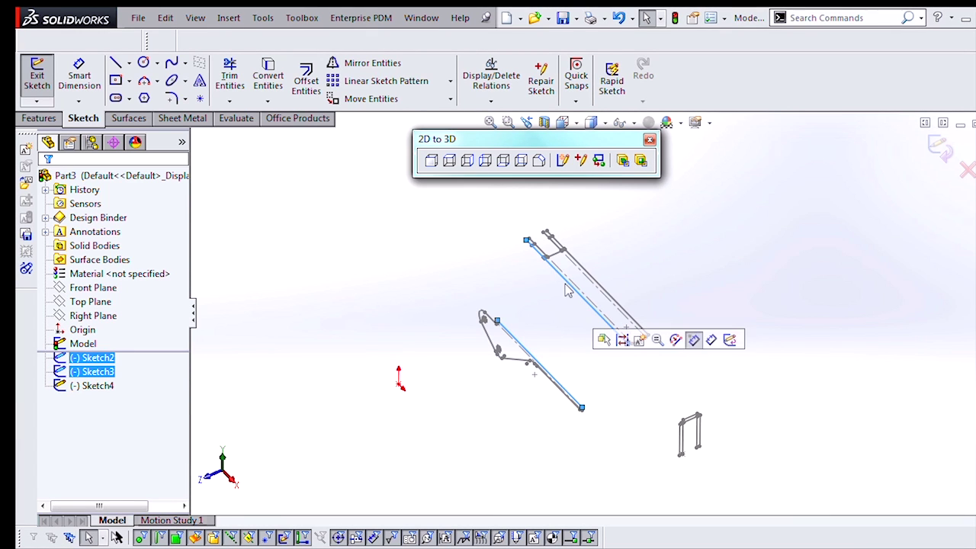
left_click(599, 161)
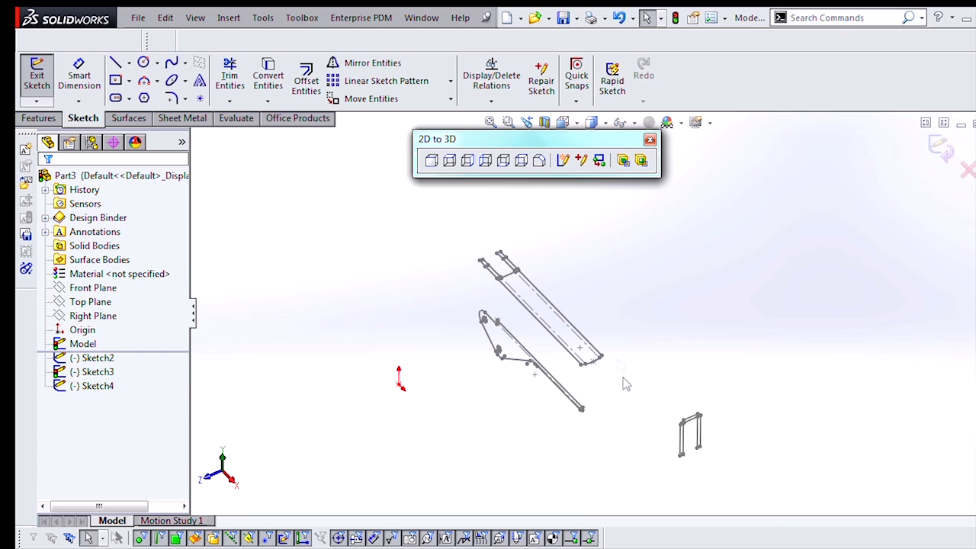
Step: Align the U-shaped right sketch to the top sketch using its outer leg and the plan view's long edge, and exit the sketch
left_click(682, 437)
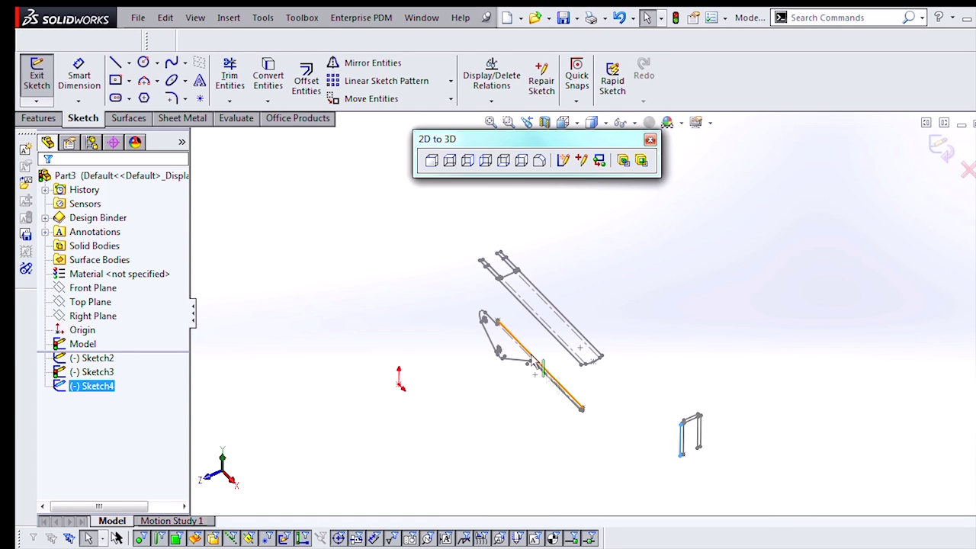
left_click(562, 345, "ctrl")
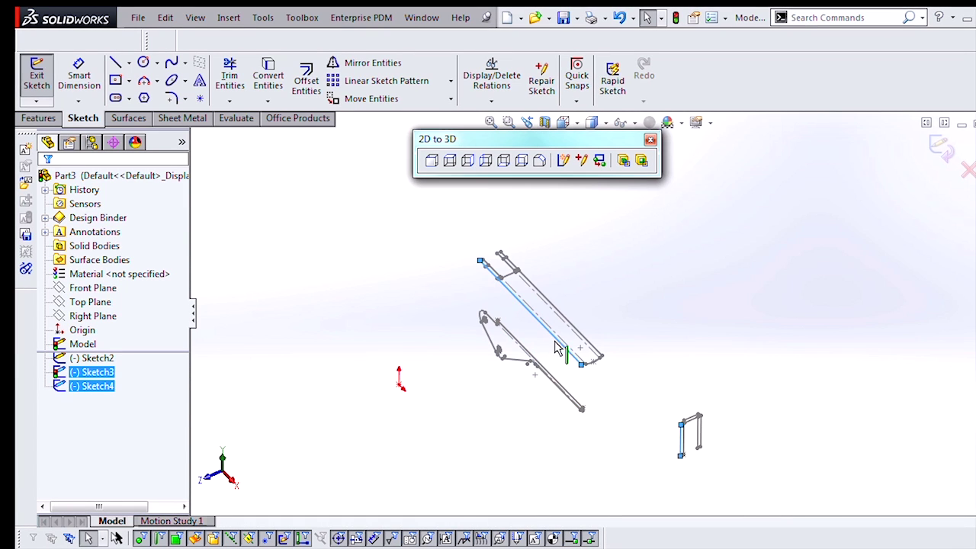
left_click(602, 163)
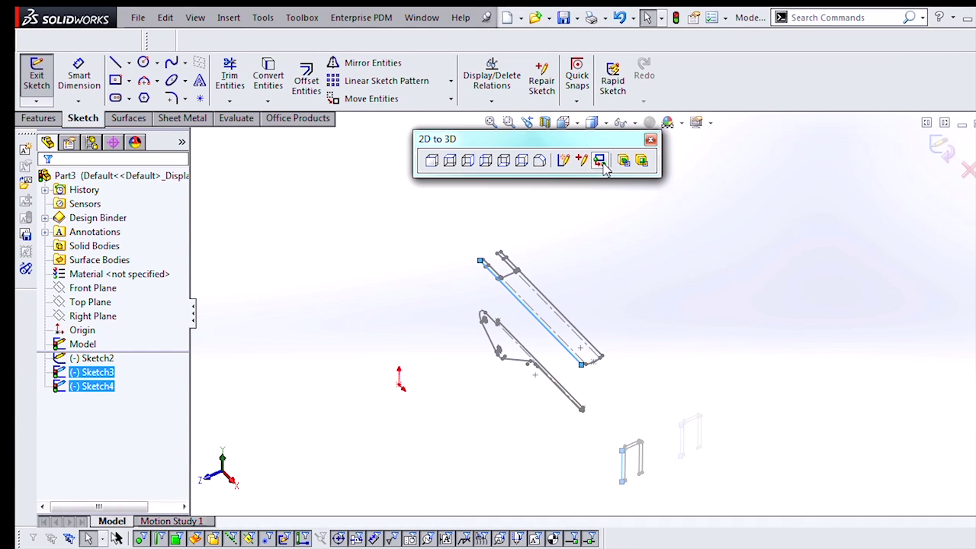
left_click(650, 140)
left_click(643, 290)
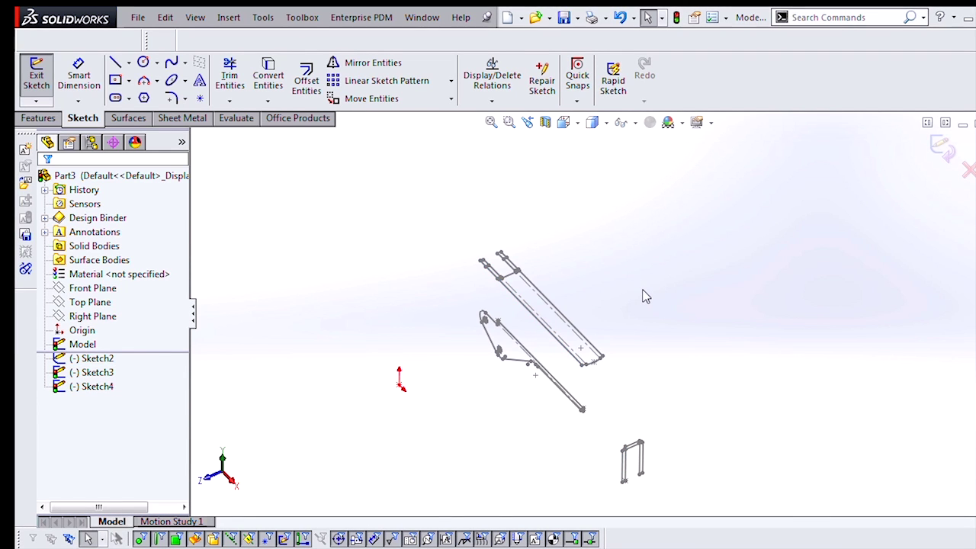
key("ctrl+1")
key("ctrl+3")
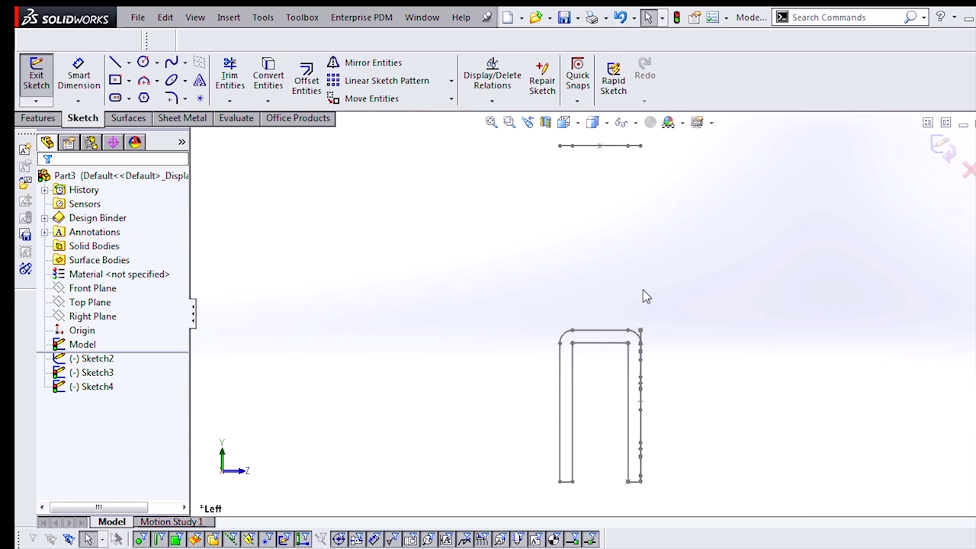
key("ctrl+5")
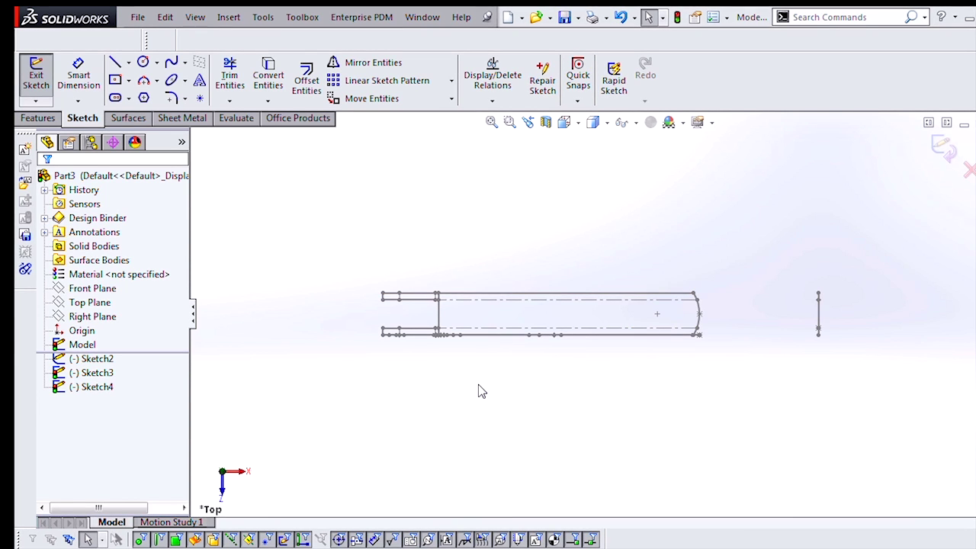
key("ctrl+7")
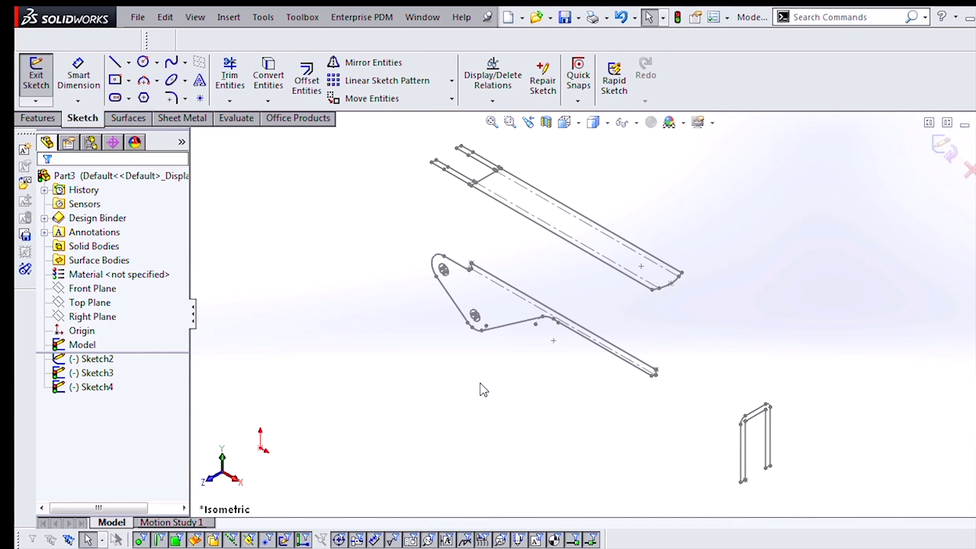
left_click(943, 146)
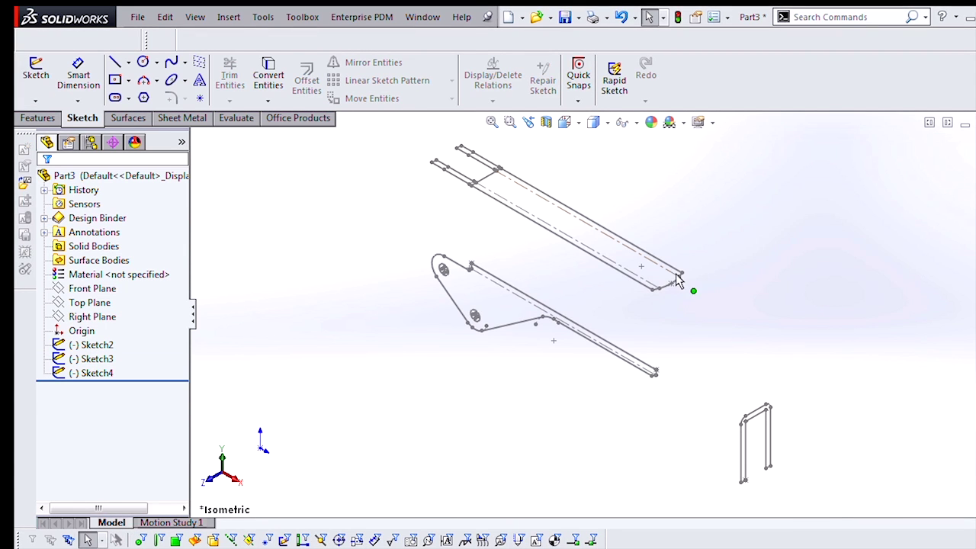
Step: Extrude the lever's side profile into a solid whose depth reaches the far corner point of the plan view sketch
left_click(633, 358)
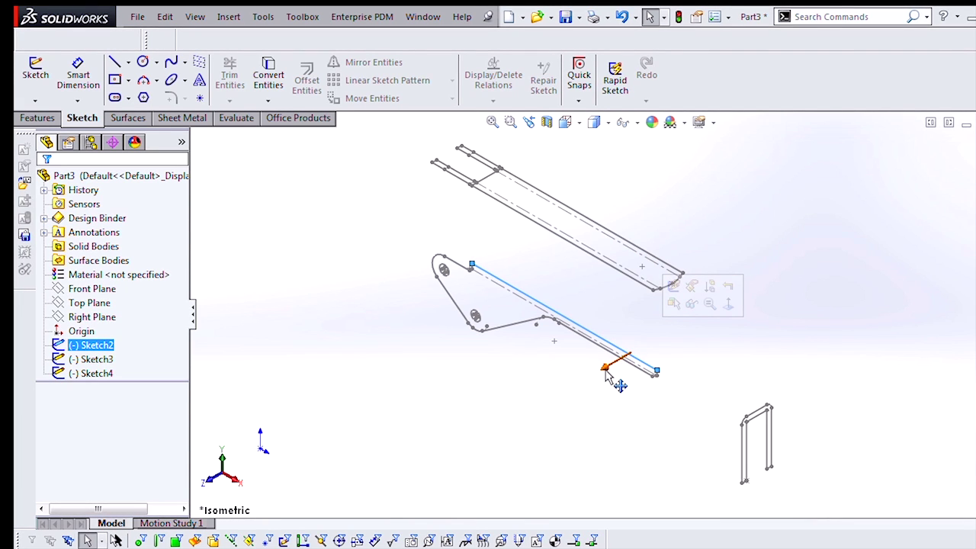
mouse_move(607, 369)
left_mouse_down()
mouse_move(671, 328)
mouse_move(688, 282)
left_mouse_up()
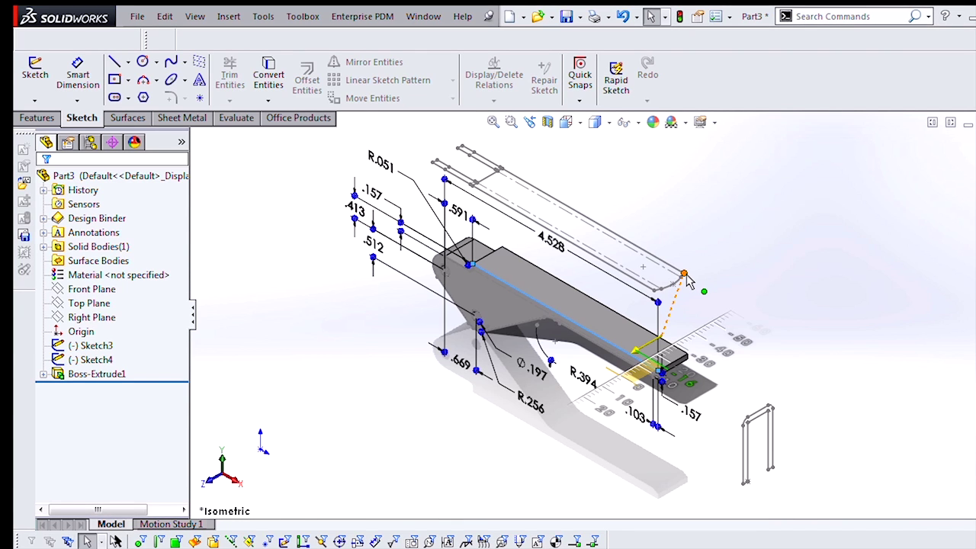
left_click_drag(688, 282, 690, 284)
mouse_move(695, 410)
middle_mouse_down()
mouse_move(682, 358)
mouse_move(633, 331)
mouse_move(658, 333)
mouse_move(691, 404)
middle_mouse_up()
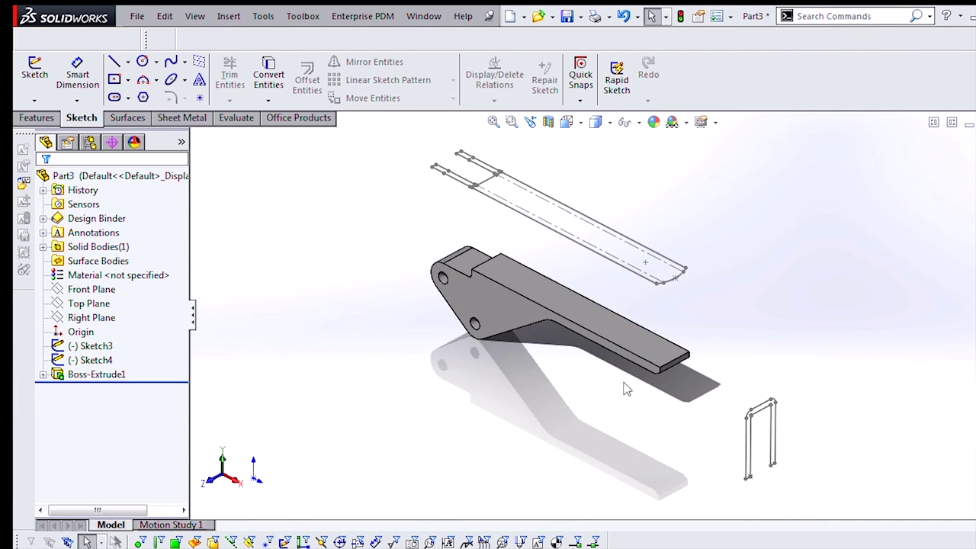
middle_click_drag(639, 384, 643, 408)
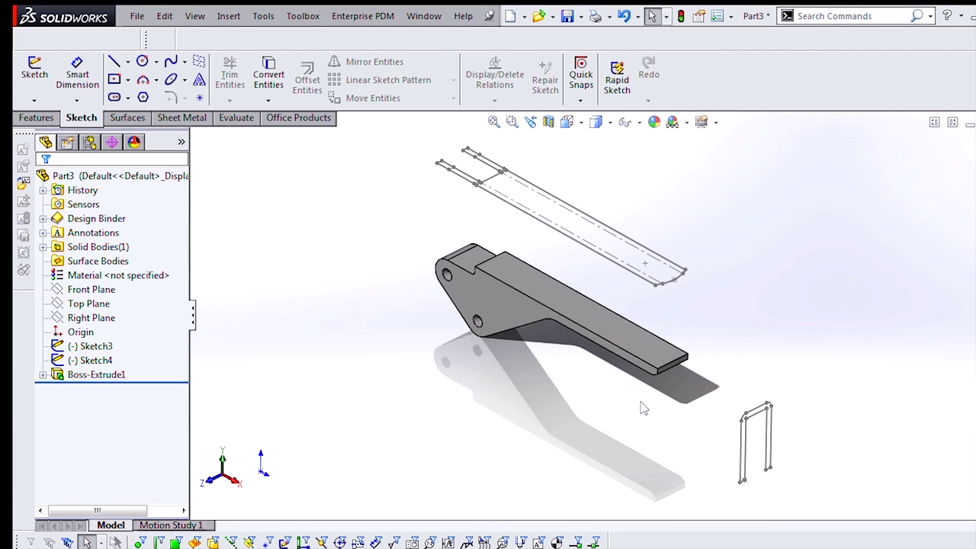
Step: Cut the solid Through All with the U-shaped end sketch, enabling Flip side to cut to keep only the channel
left_click(743, 450)
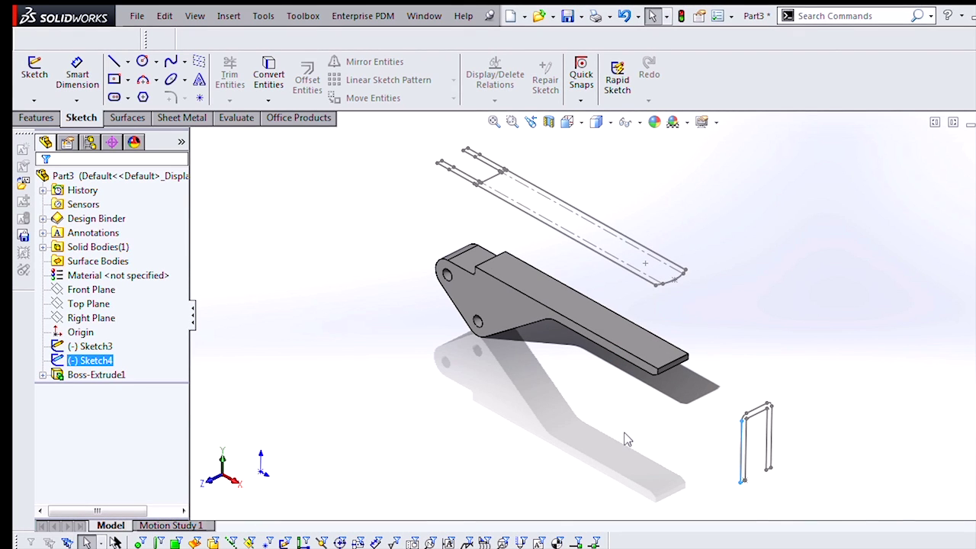
key("s")
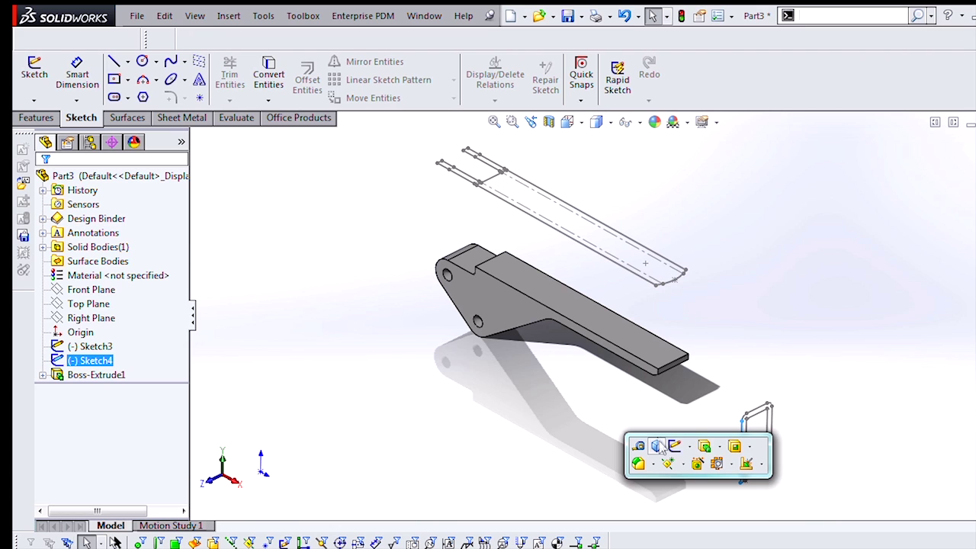
left_click(735, 447)
left_click(138, 279)
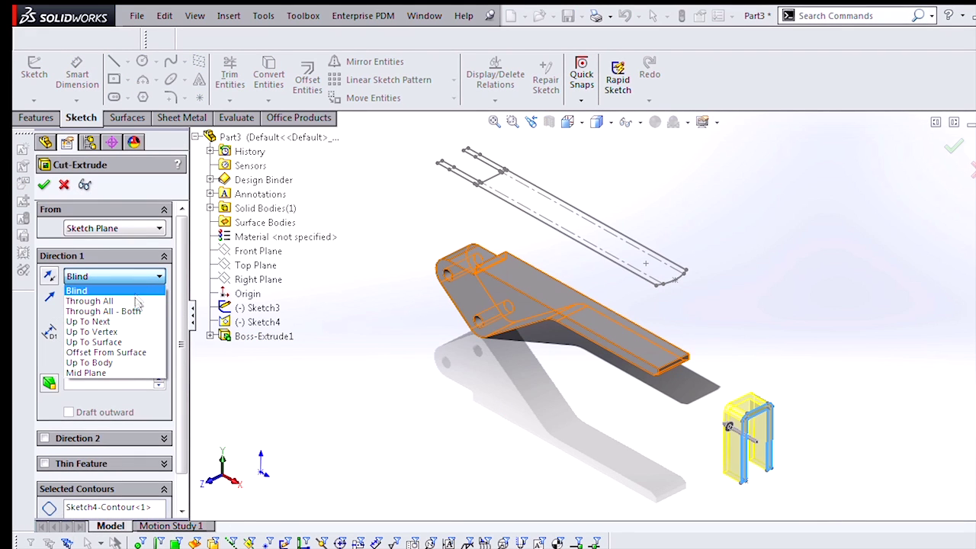
left_click(136, 301)
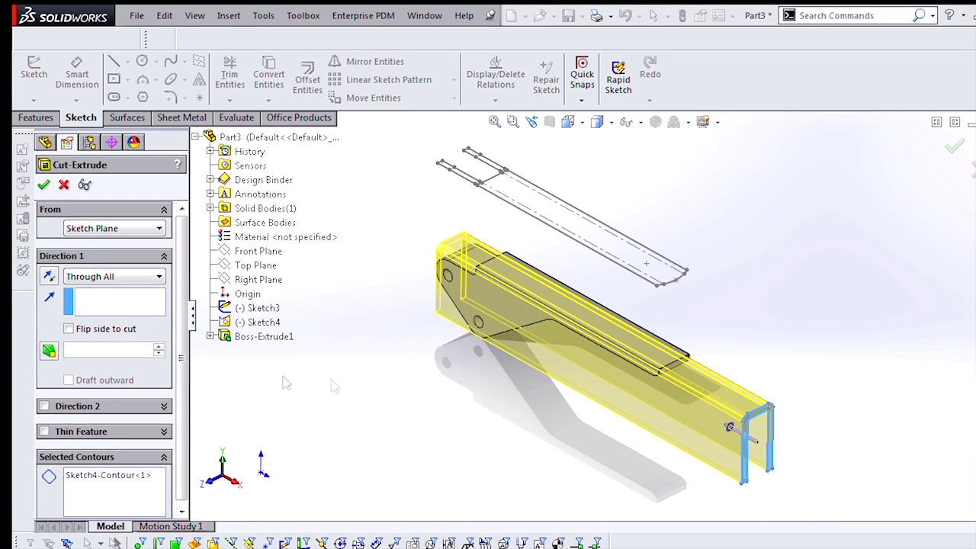
left_click(70, 331)
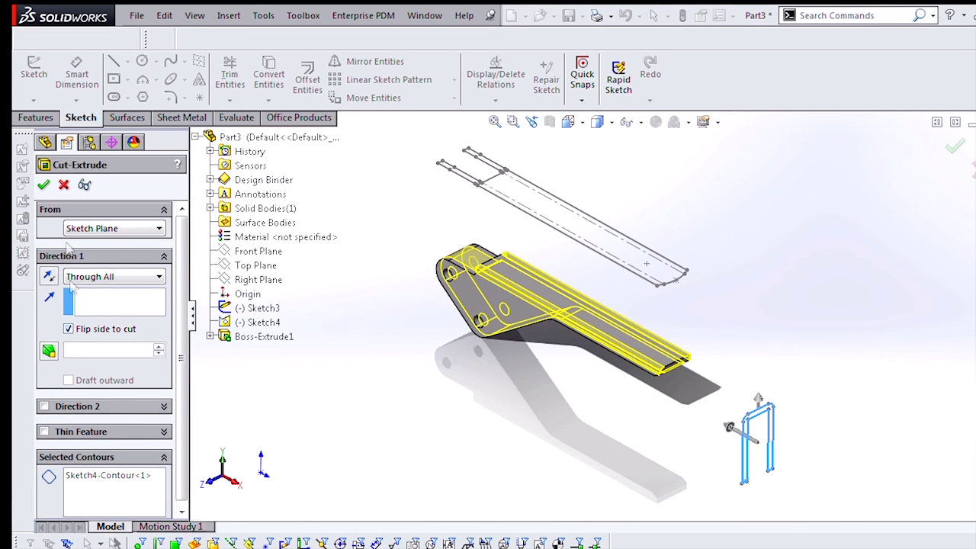
left_click(45, 186)
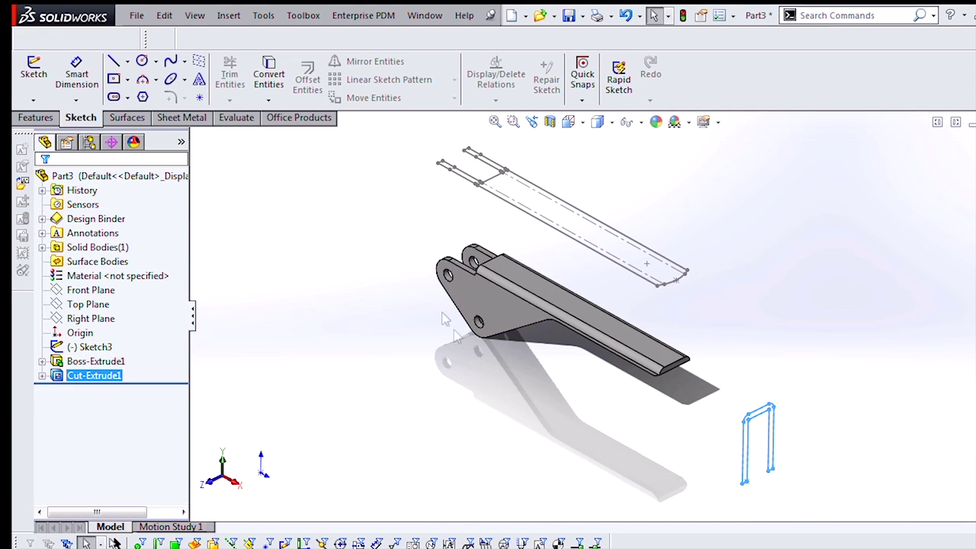
Step: Start converting the lever to sheet metal with its long flat top face as the fixed face
middle_click_drag(458, 399, 523, 401)
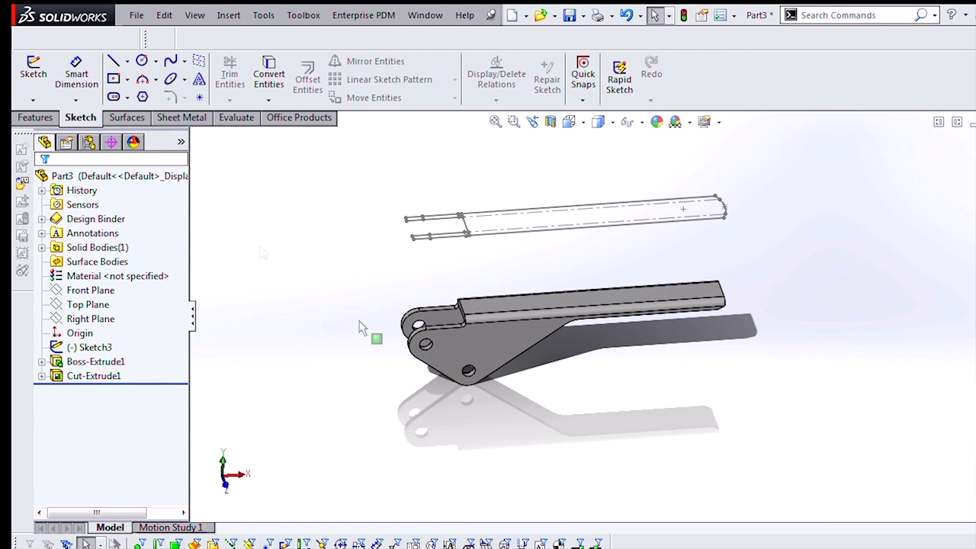
left_click(187, 120)
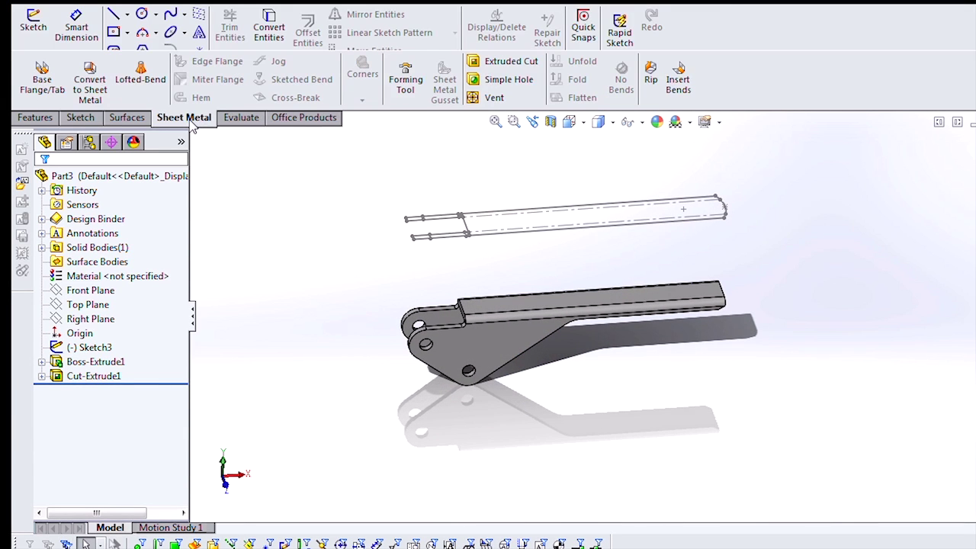
left_click(90, 80)
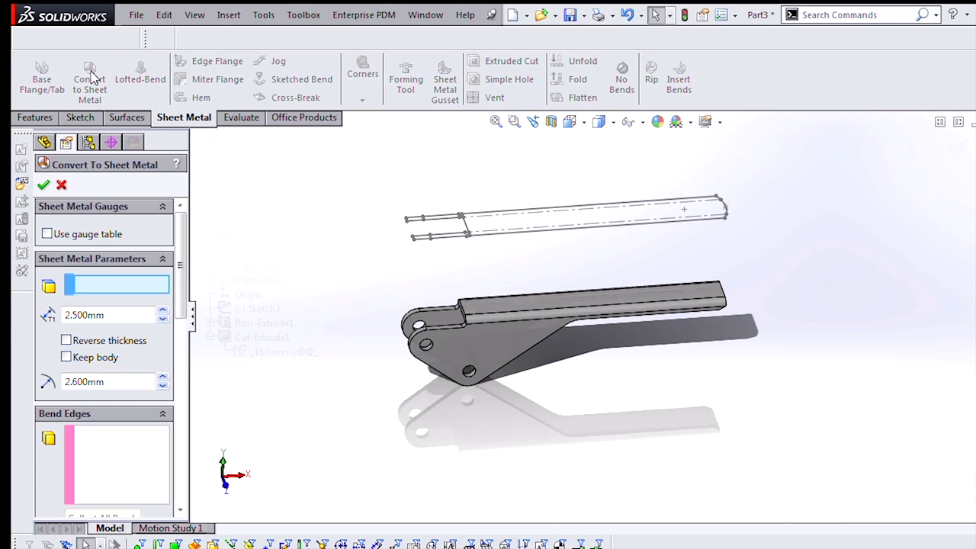
left_click(592, 310)
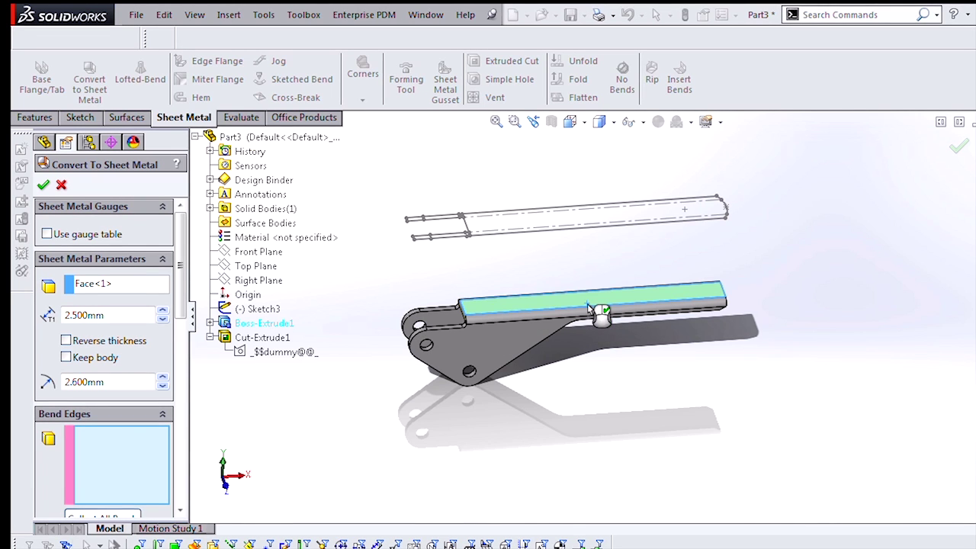
Step: Use the gauge table SAMPLE TABLE - ALUMINUM - METRIC UNITS and set the sheet thickness to Gauge 12
left_click(48, 234)
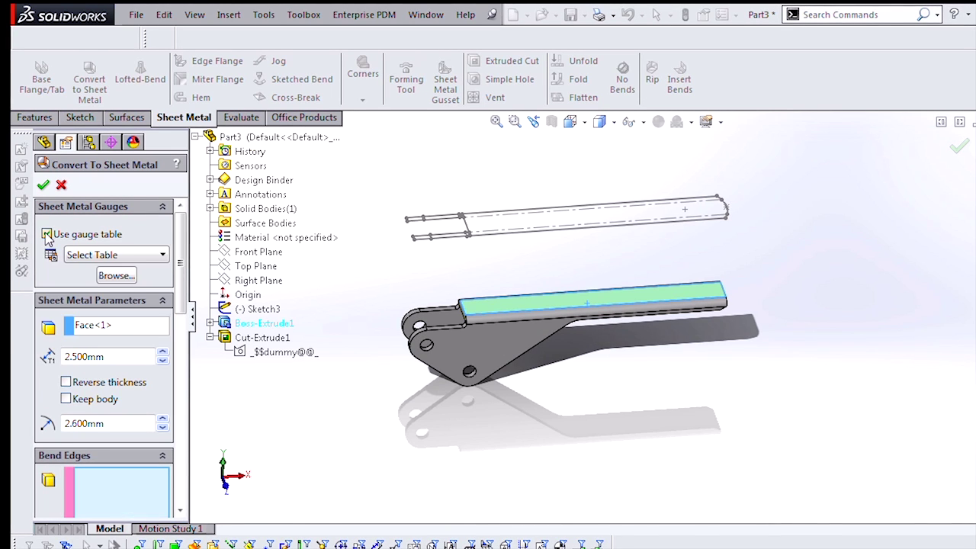
left_click(162, 255)
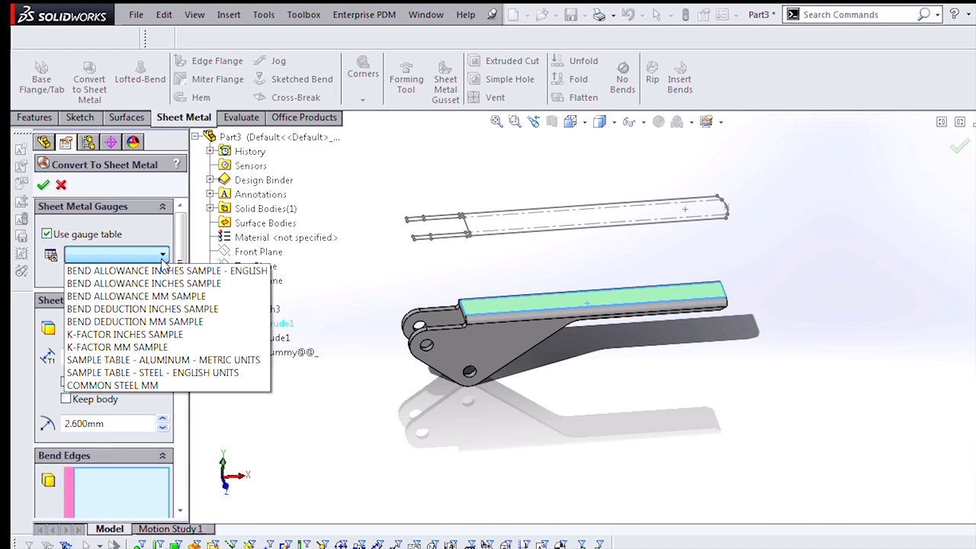
left_click(178, 362)
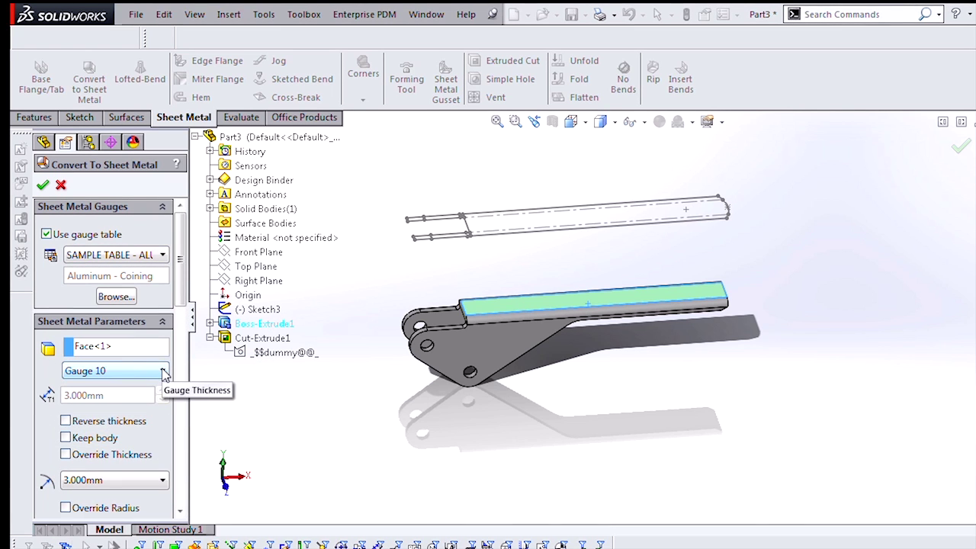
left_click(163, 371)
left_click(158, 399)
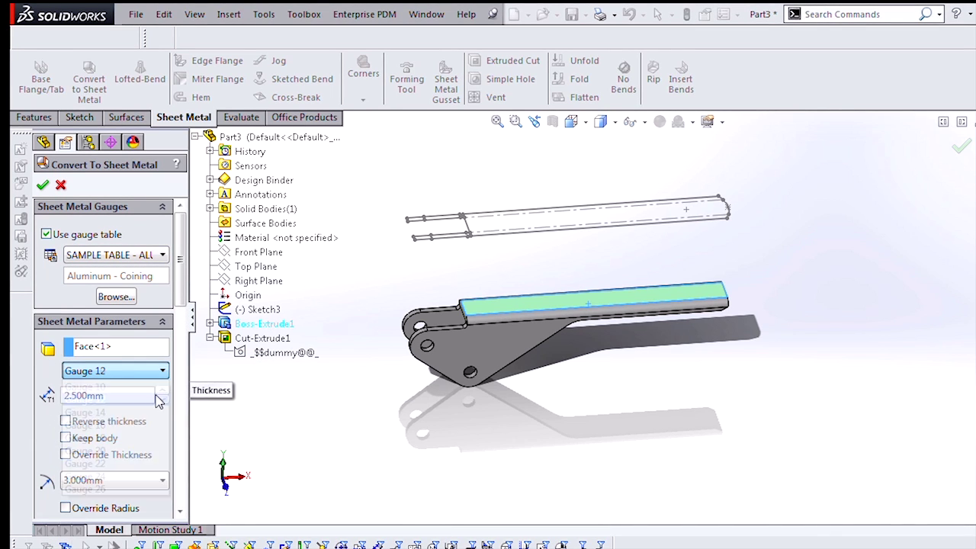
Step: Collect all bends on the lever and complete the sheet metal conversion
left_click_drag(178, 302, 178, 367)
left_click(119, 417)
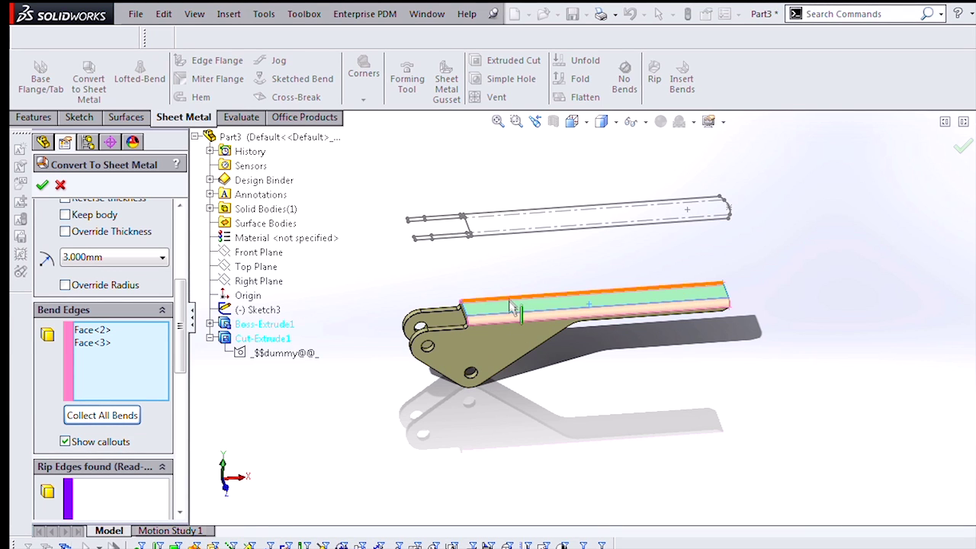
left_click(42, 186)
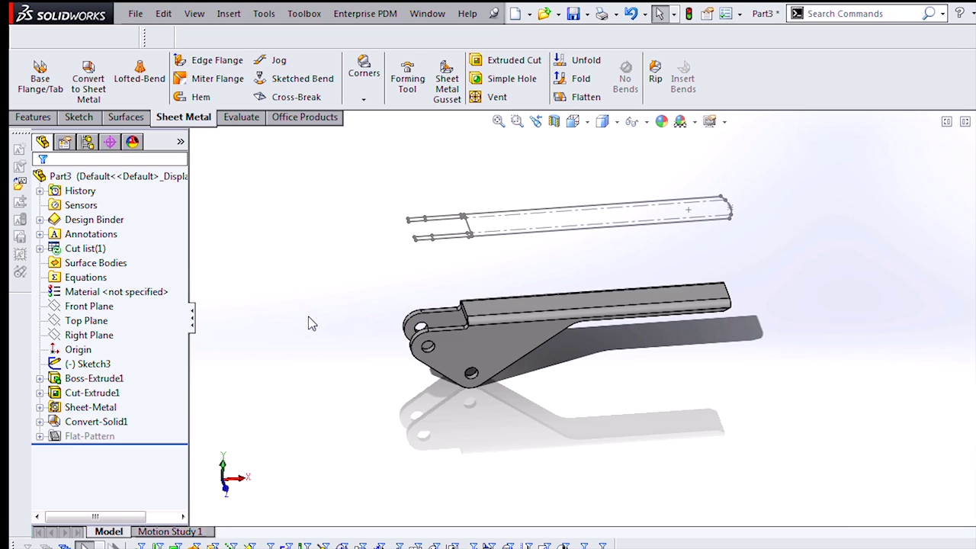
Step: Start a sketch on the lever's flat top face and convert the plan view's curved end arc into it
key("ctrl+5")
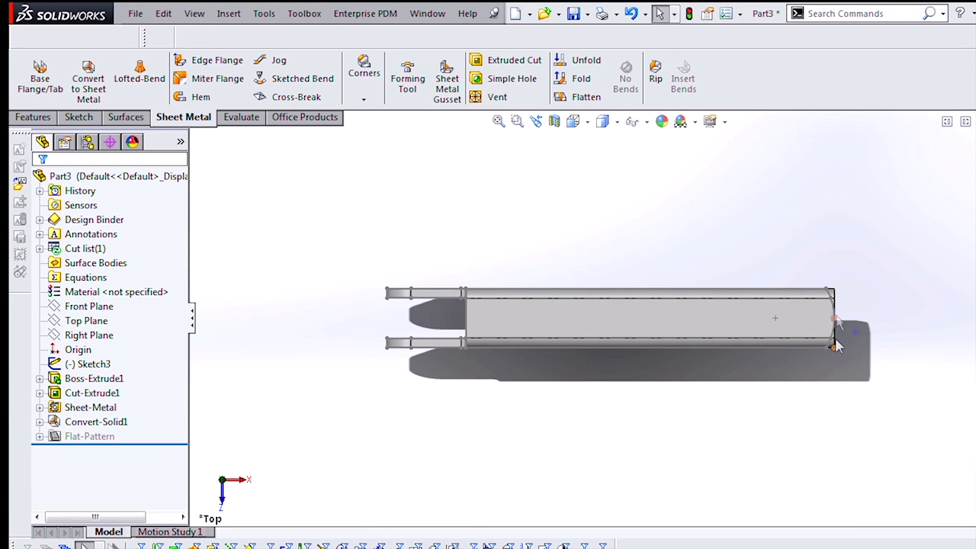
scroll(842, 312, "down", 3)
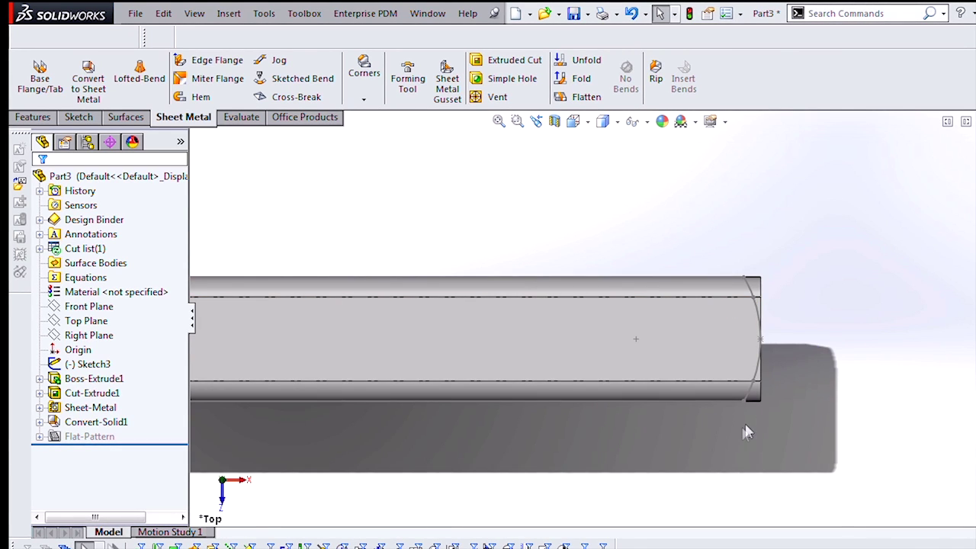
left_click(687, 337)
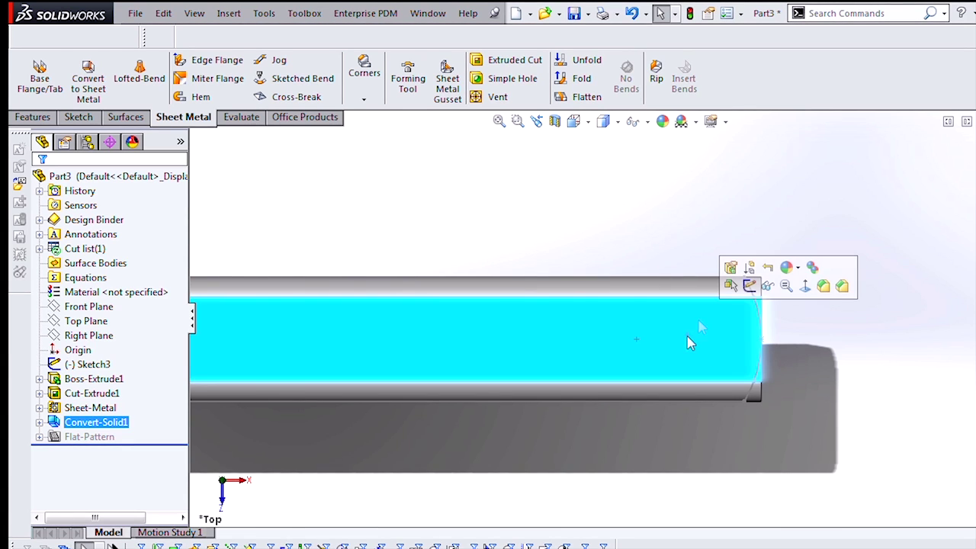
left_click(750, 285)
scroll(841, 278, "down", 3)
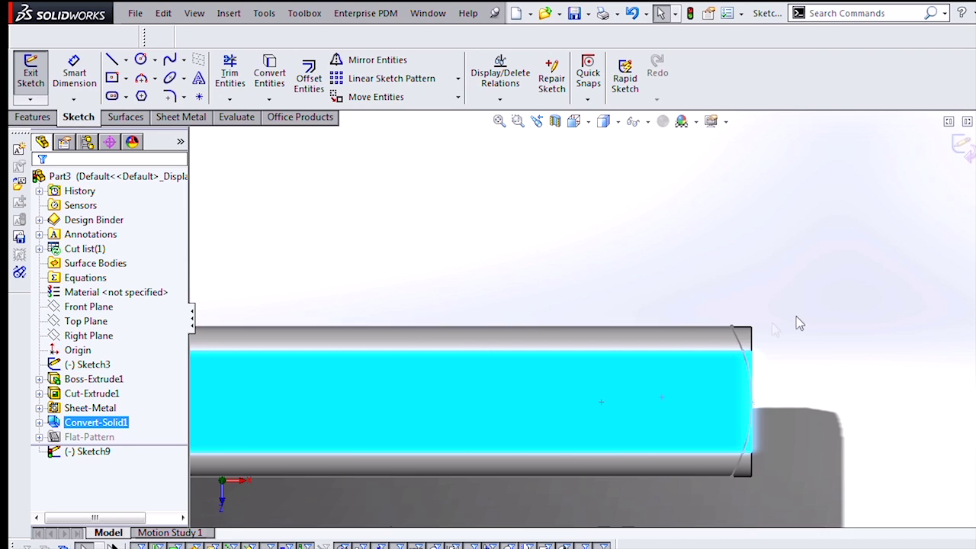
left_click(738, 339)
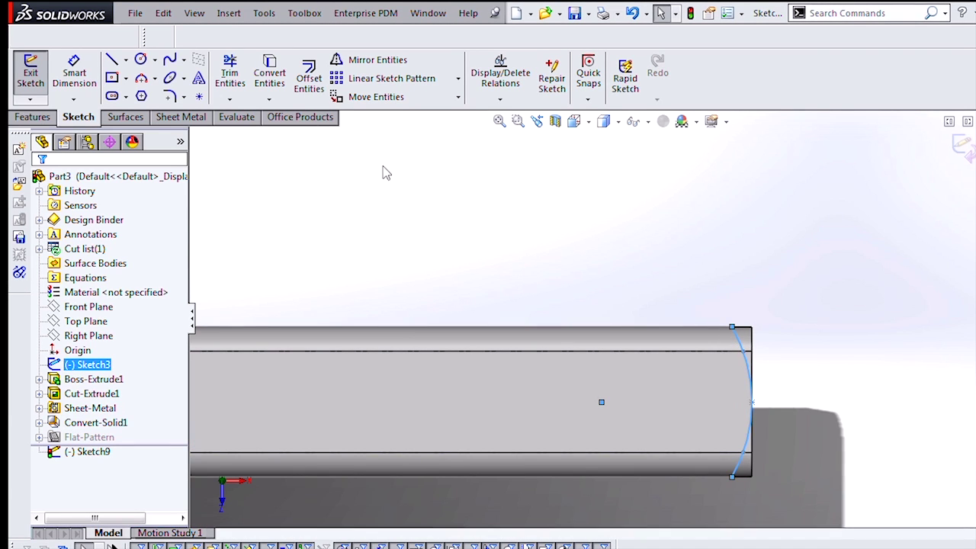
left_click(272, 72)
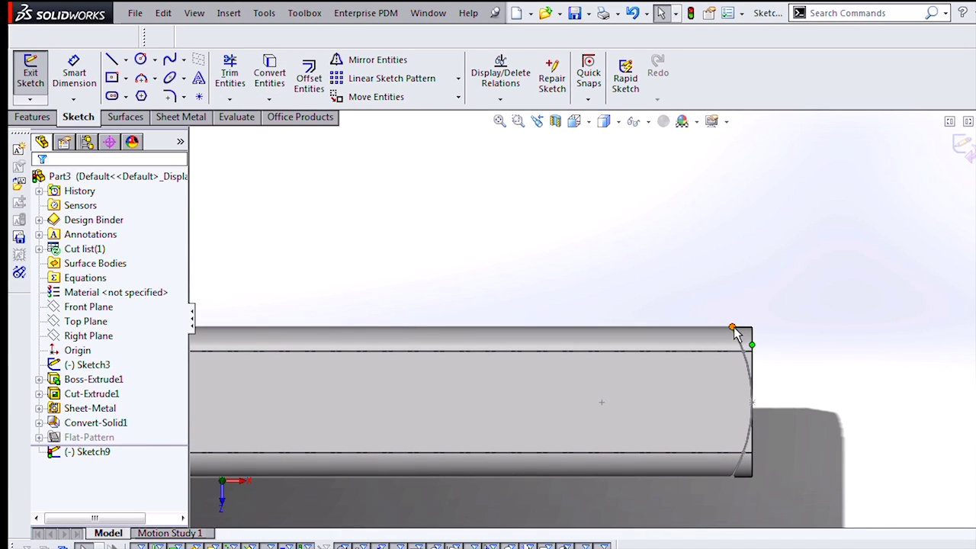
Step: Extend both ends of the converted arc outward past the lever's long side edges
left_click_drag(732, 326, 692, 283)
left_click_drag(730, 482, 693, 523)
scroll(770, 427, "up", 3)
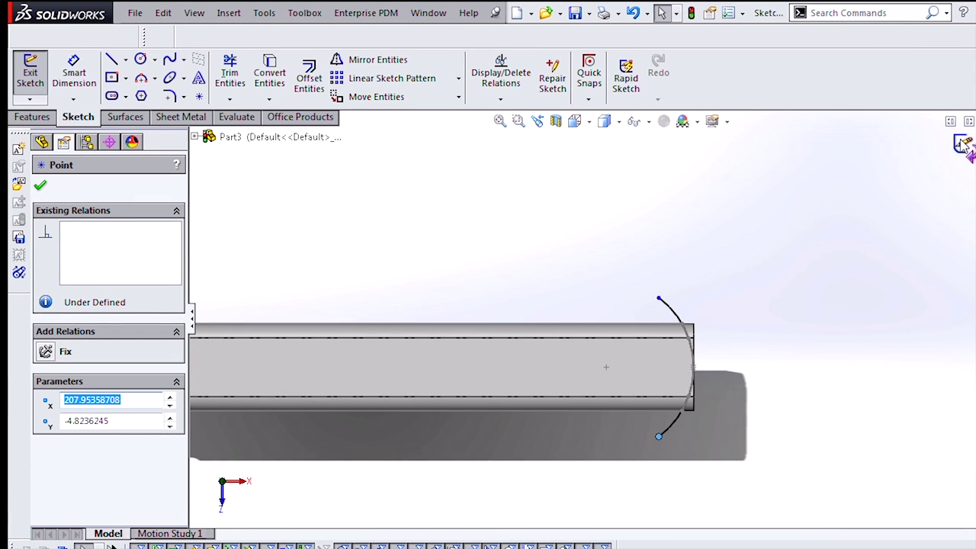
Step: Close the arc sketch and cut the lever's end along it, Through All in both directions, with the side to cut flipped
left_click(893, 229)
scroll(900, 261, "down", 2)
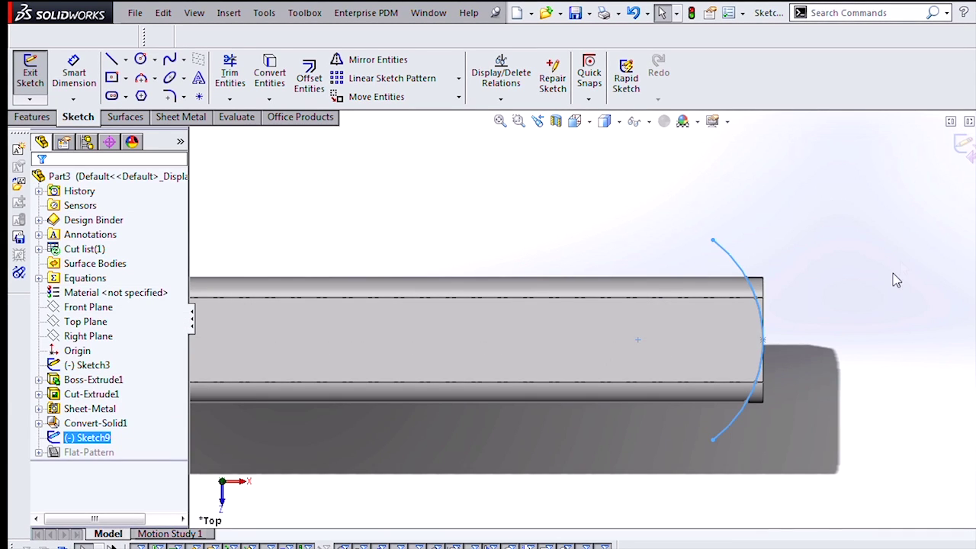
left_click(960, 146)
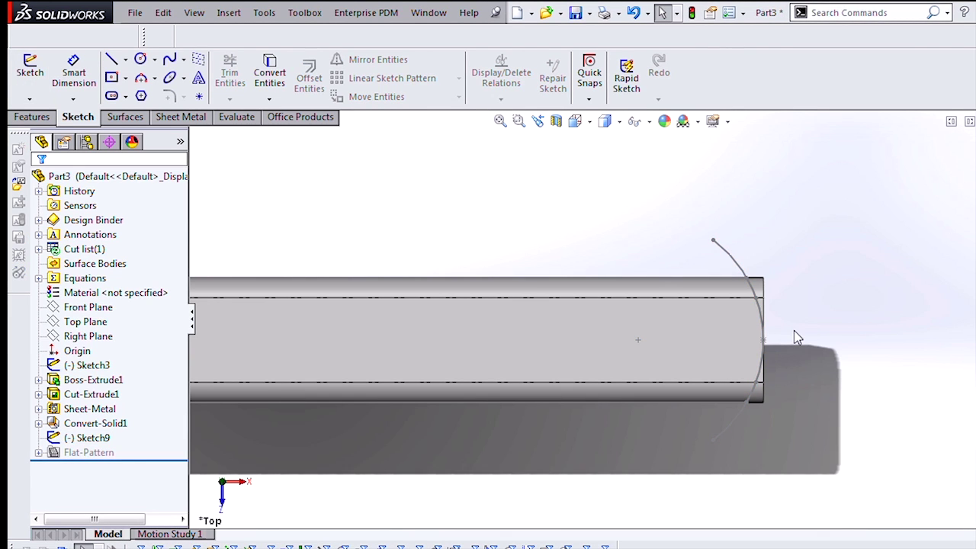
key("s")
left_click(907, 344)
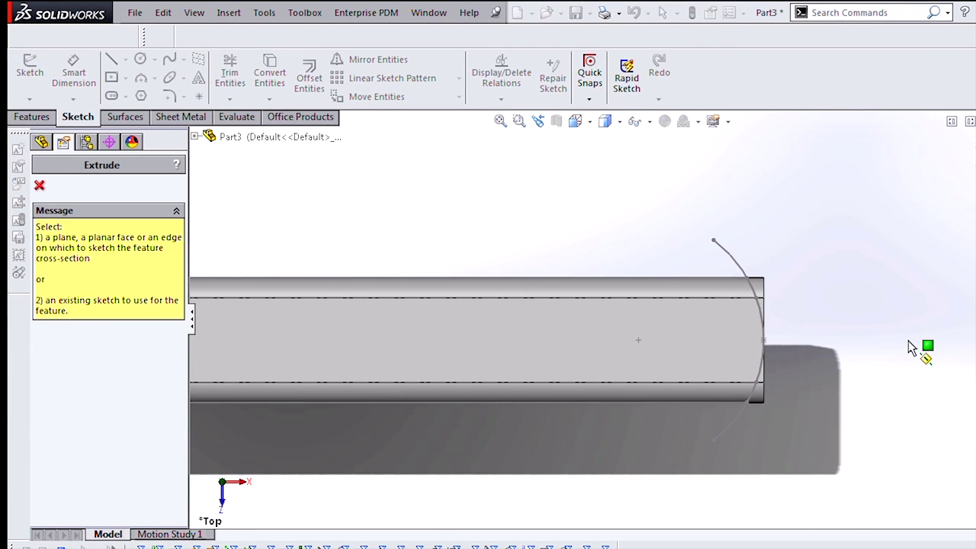
left_click(734, 260)
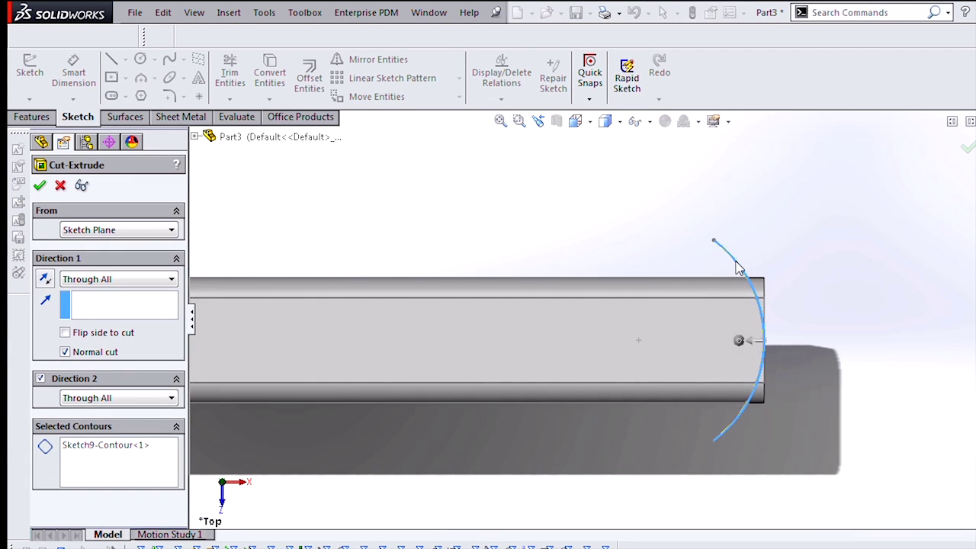
scroll(770, 343, "down", 3)
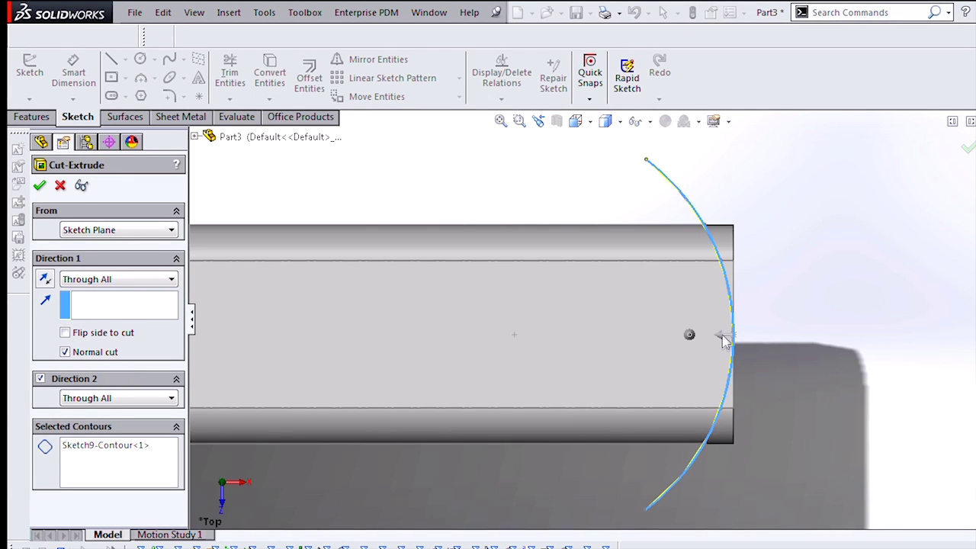
left_click(721, 336)
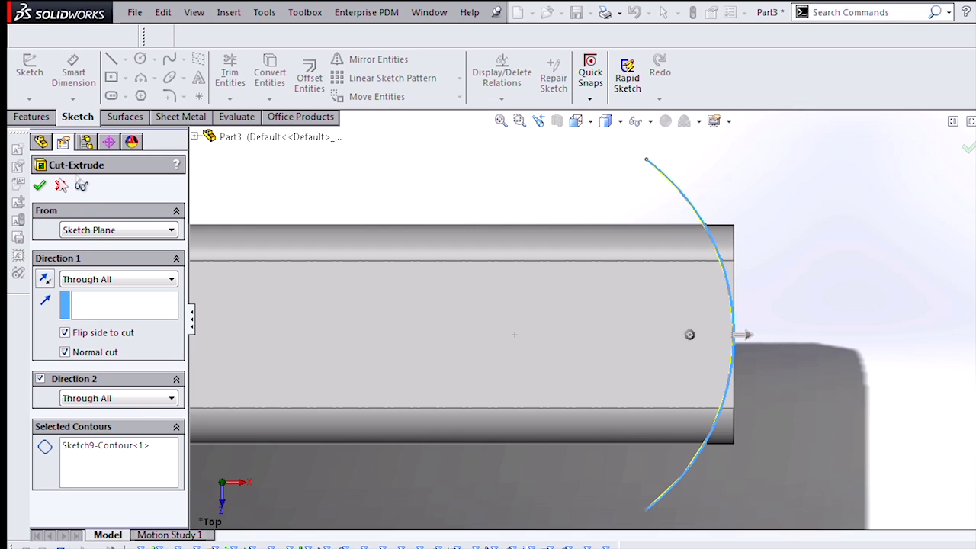
left_click(40, 185)
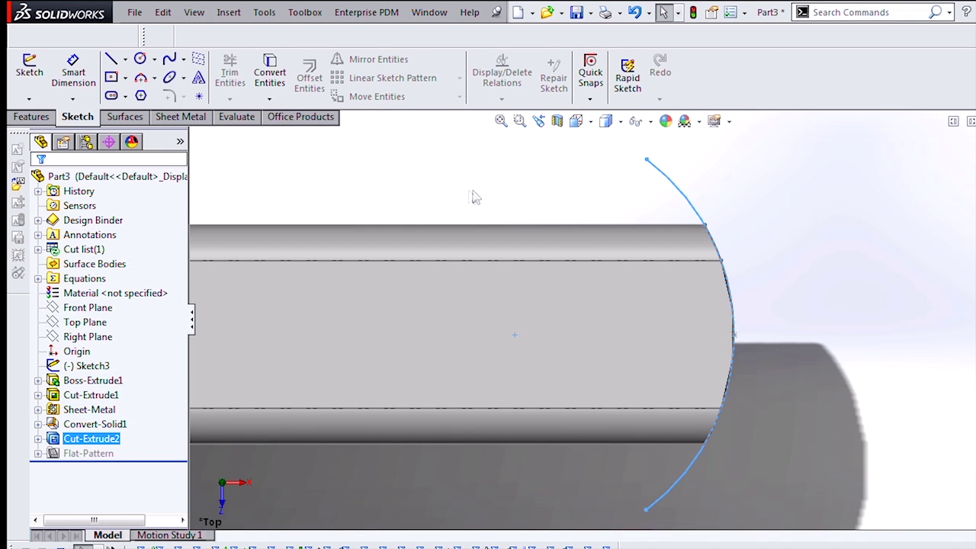
Step: Inspect the rounded end cut up close and hide the plan view sketch above the lever
left_click(500, 195)
scroll(570, 342, "up", 3)
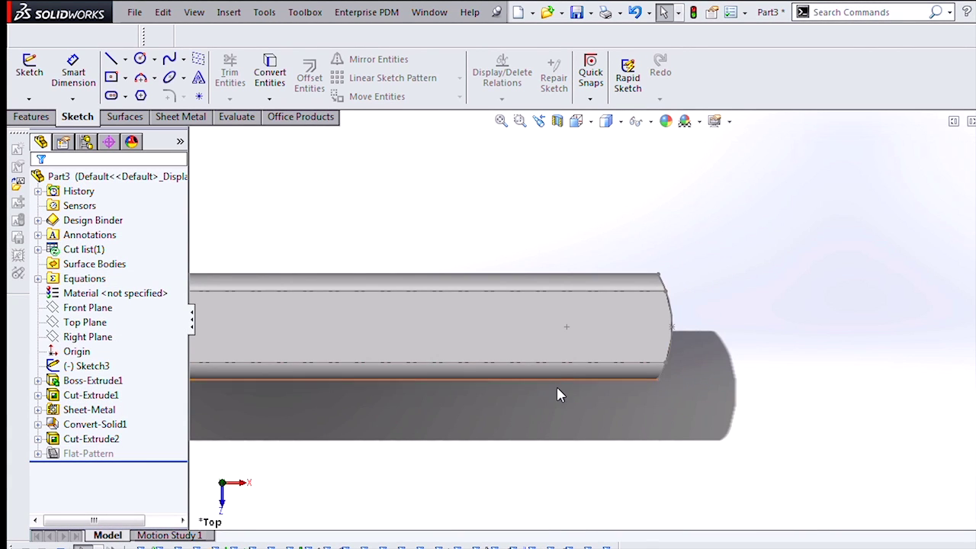
middle_click_drag(556, 389, 514, 218)
scroll(656, 438, "down", 6)
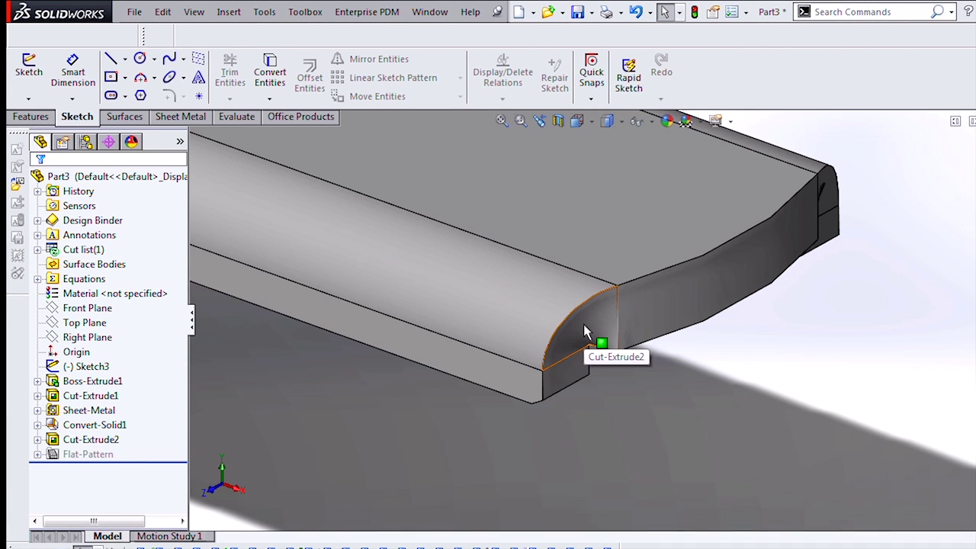
scroll(584, 324, "up", 1)
scroll(583, 323, "up", 2)
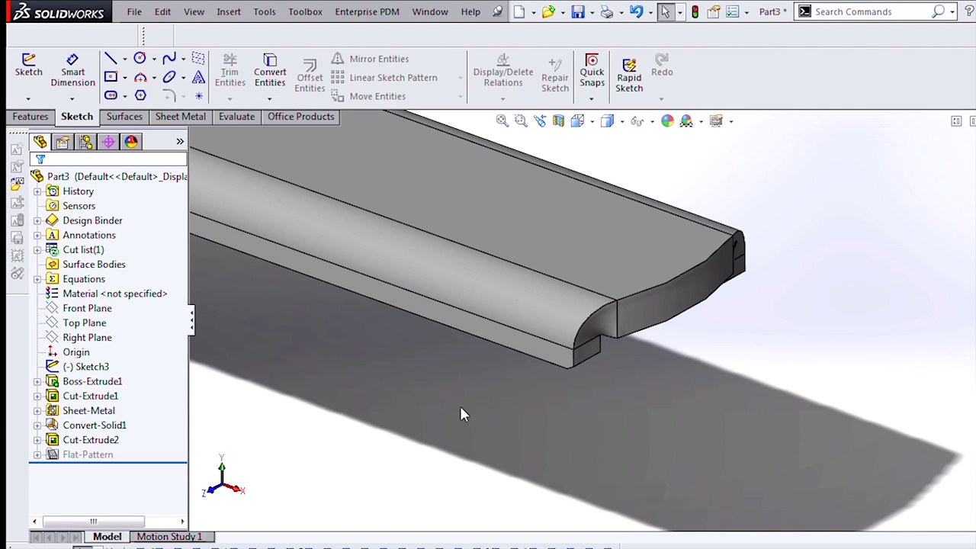
key("f")
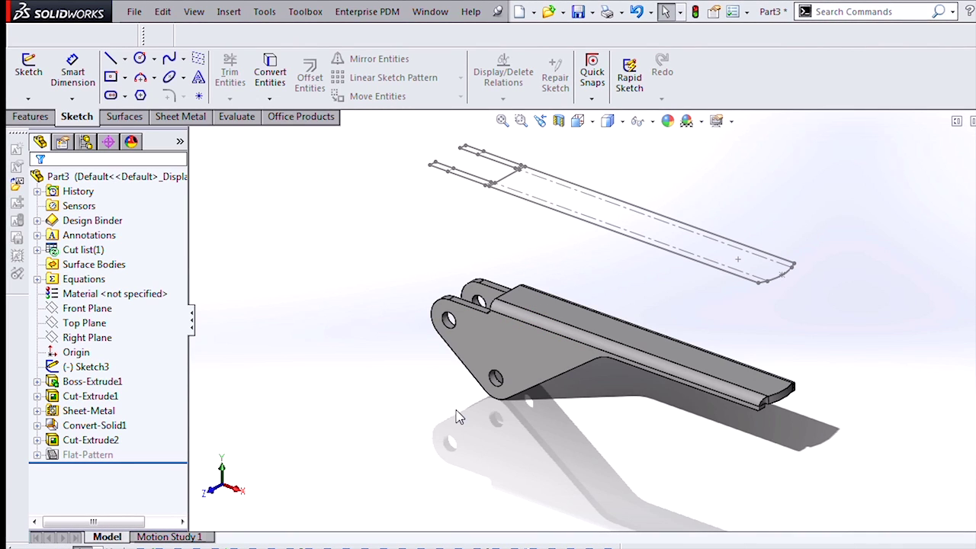
right_click(536, 212)
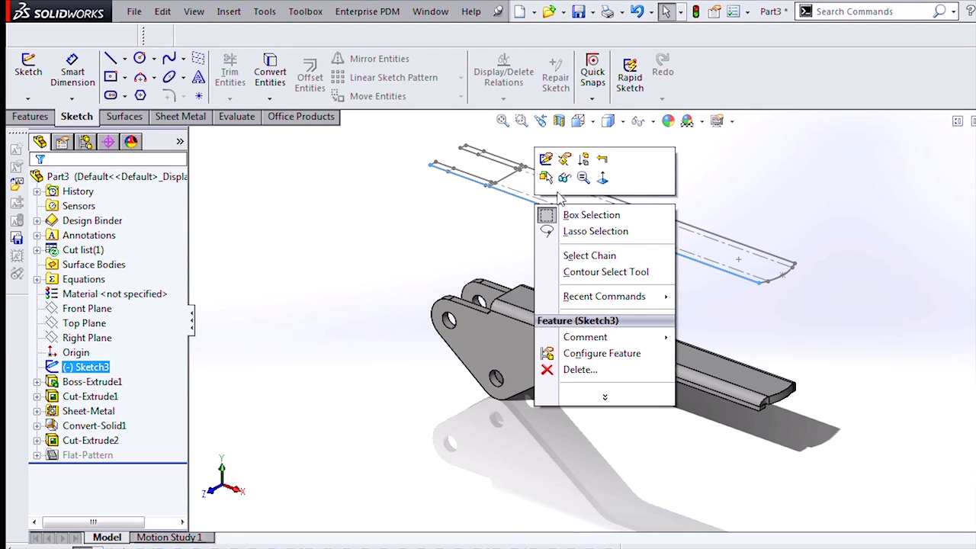
left_click(564, 178)
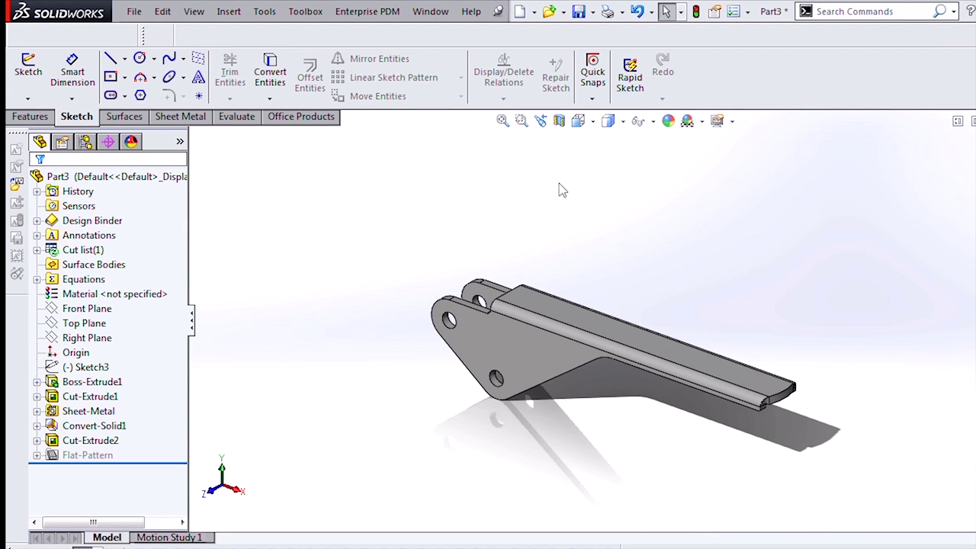
Step: Flatten the sheet metal lever and show its flat pattern in the Top view
left_click(180, 117)
left_click(587, 95)
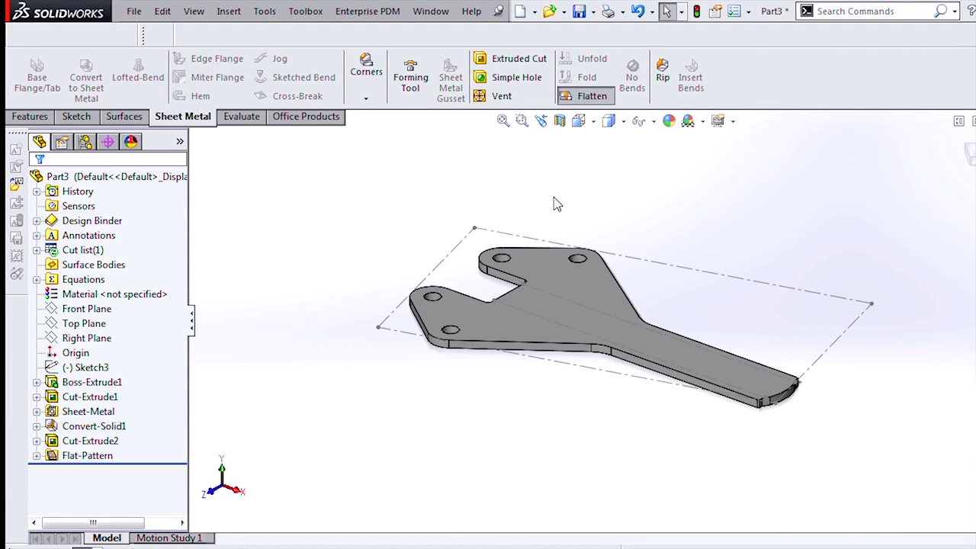
key("ctrl+5")
key("f")
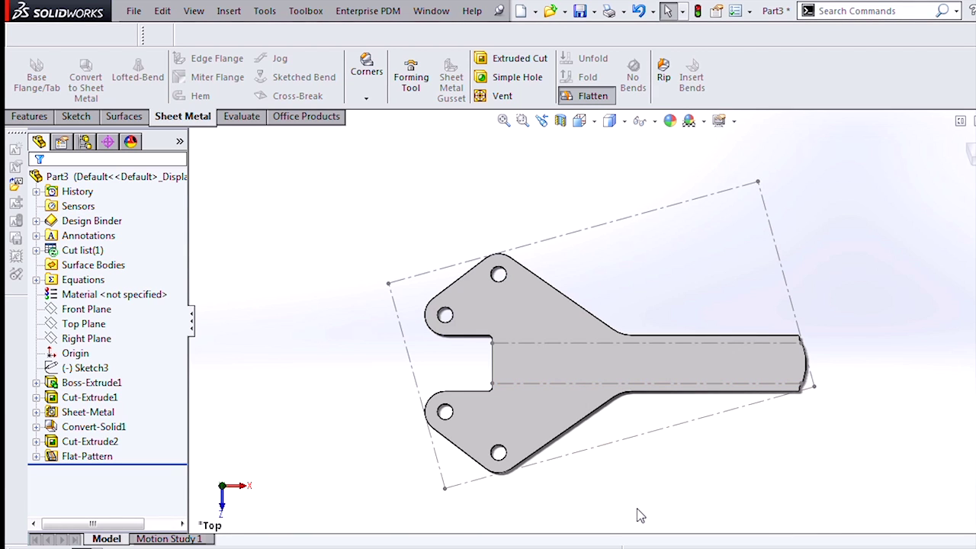
Step: Measure the length of the long lower edge of the flat pattern's bounding box
key("m")
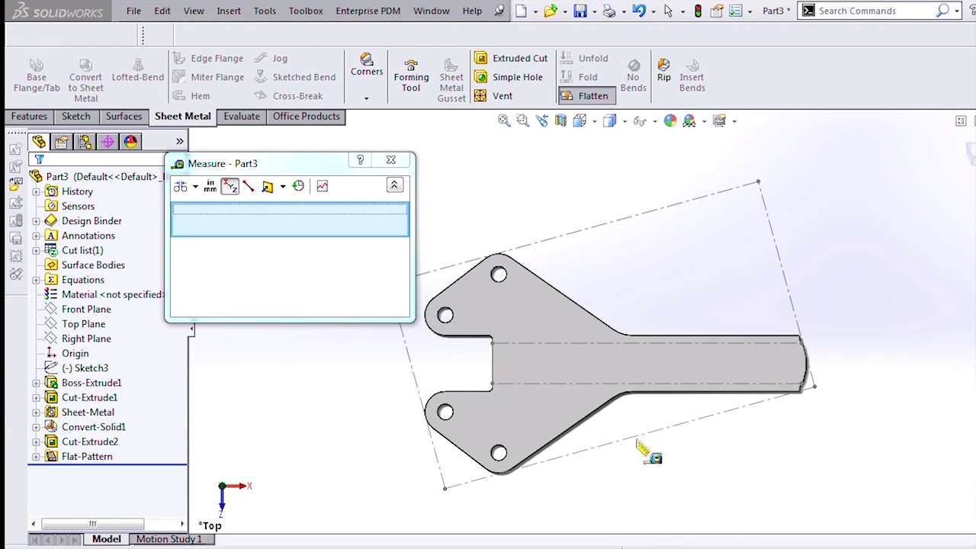
left_click(636, 440)
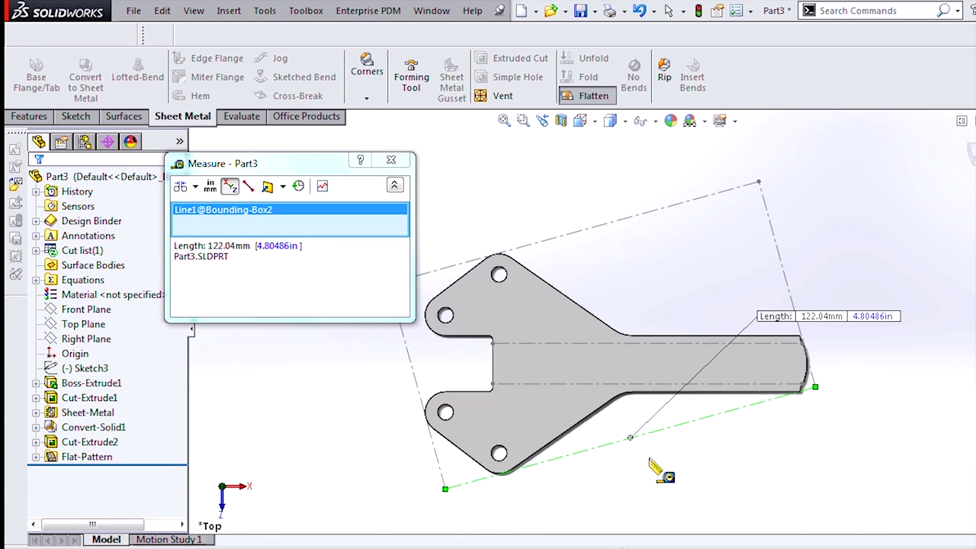
left_click(564, 457)
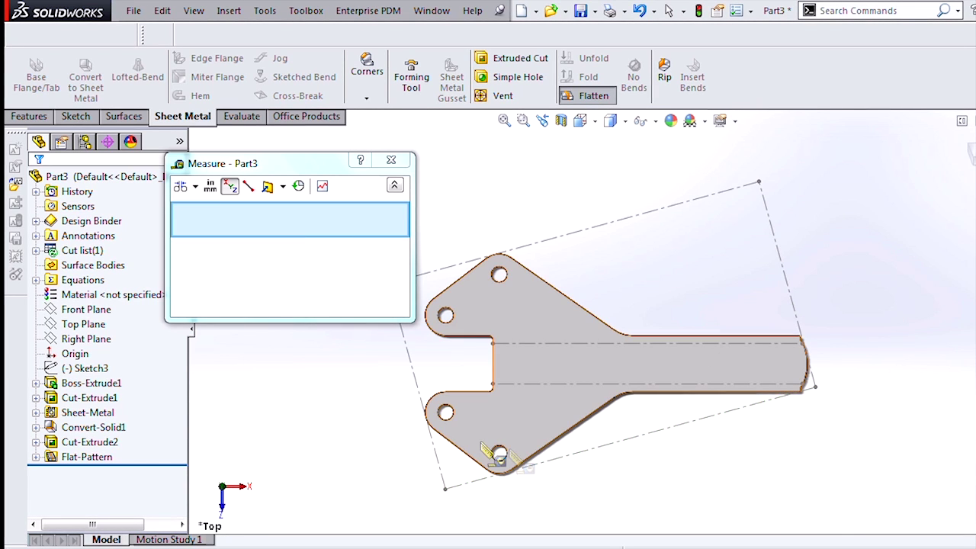
left_click(439, 471)
left_click(344, 429)
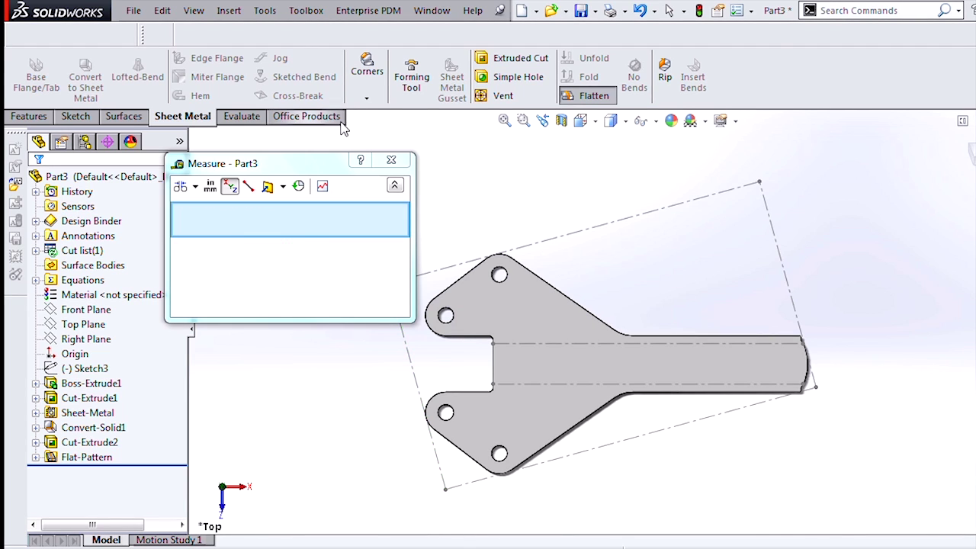
left_click(389, 161)
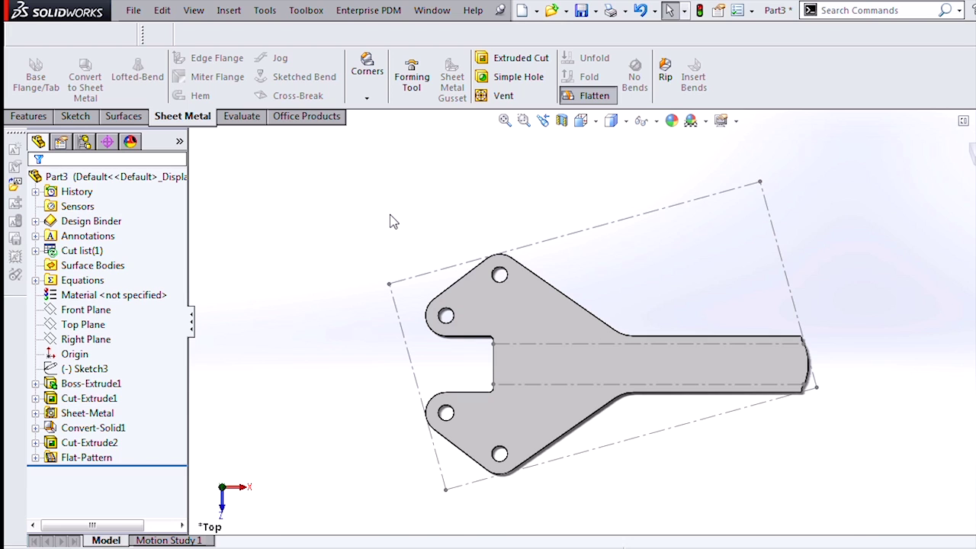
Step: Save the flat pattern as a Dwg file, using sheet metal export with geometry and bend lines
left_click(133, 11)
left_click(168, 161)
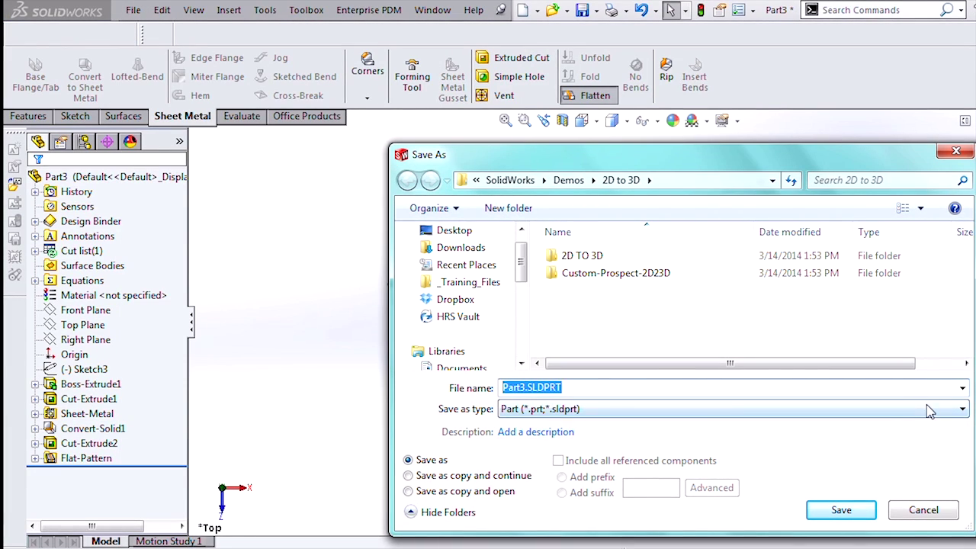
left_click(930, 410)
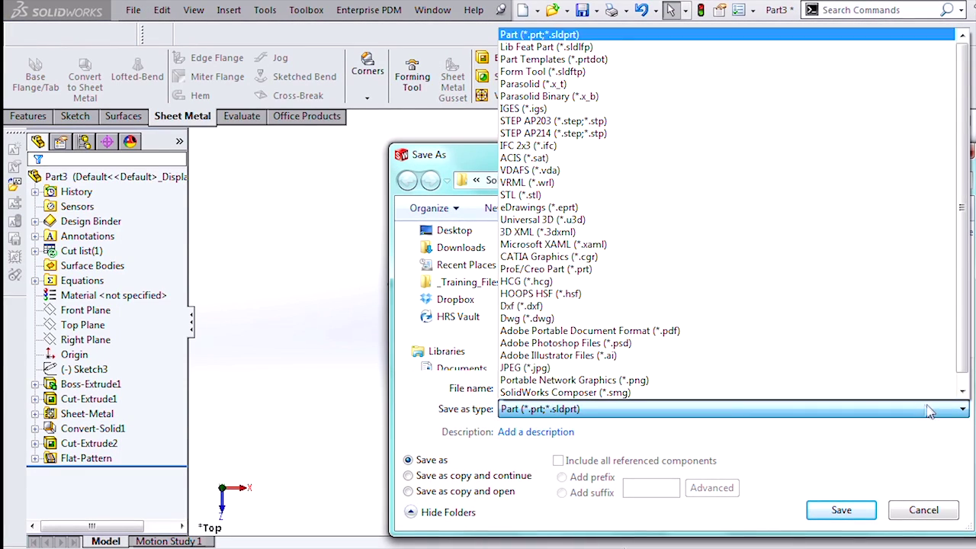
left_click(754, 319)
left_click(839, 537)
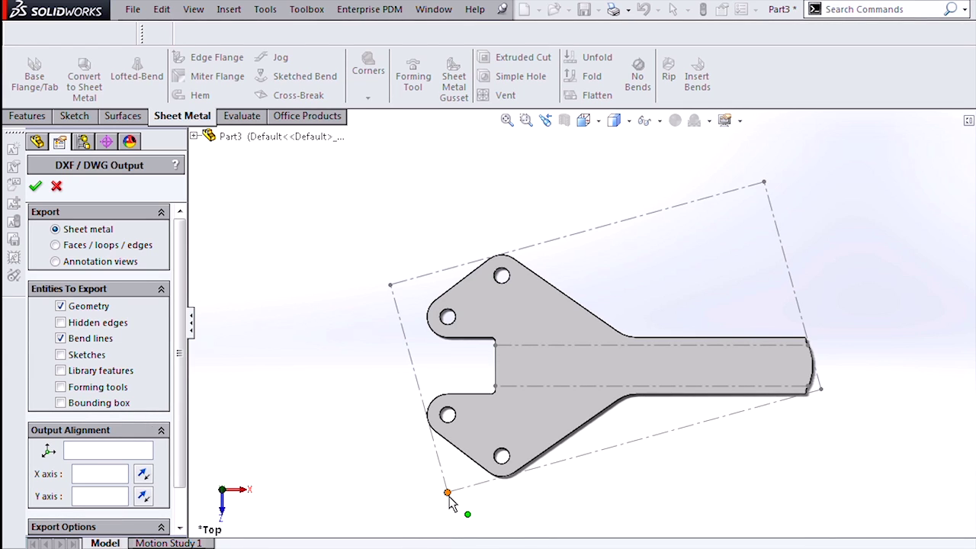
left_click(35, 186)
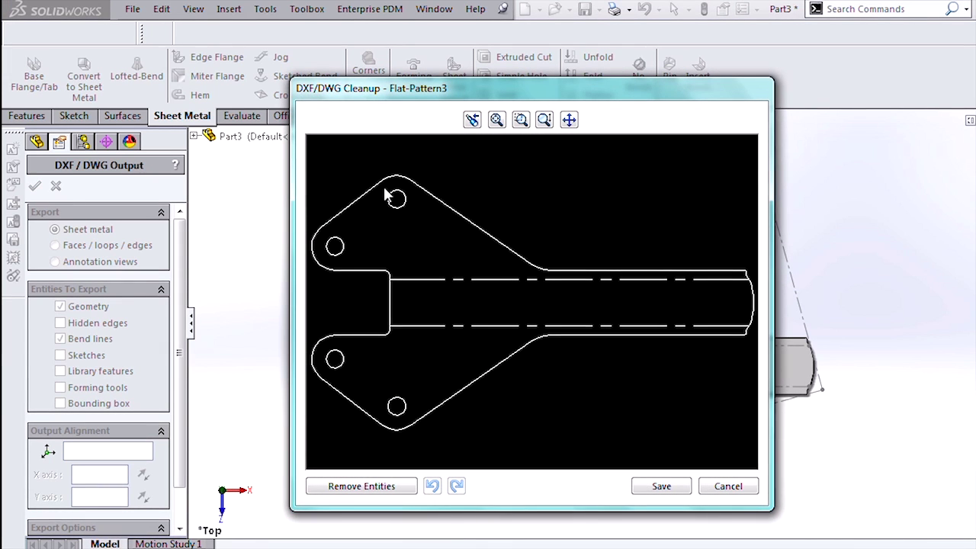
Step: Remove the four hole circles from the flat pattern in the DXF/DWG cleanup and save the export
left_click(406, 211)
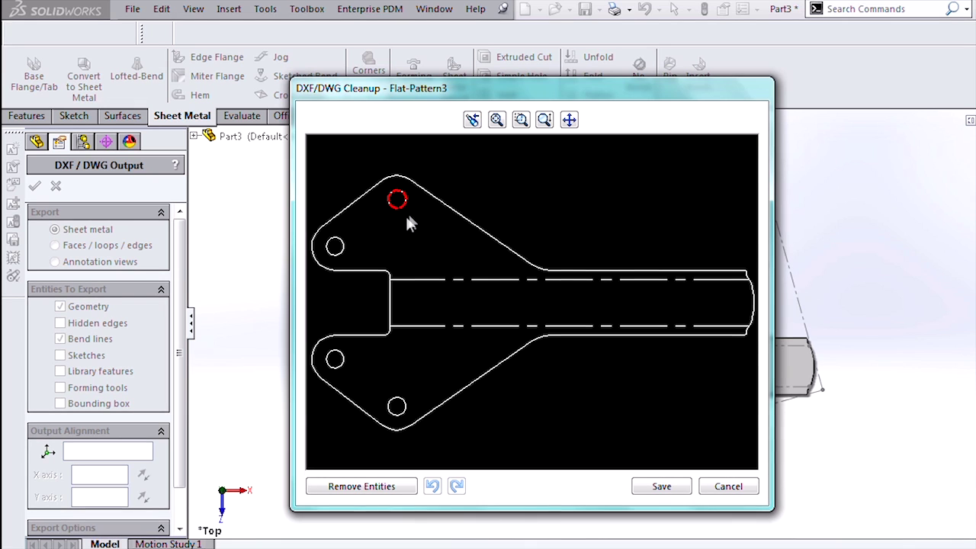
left_click(334, 245)
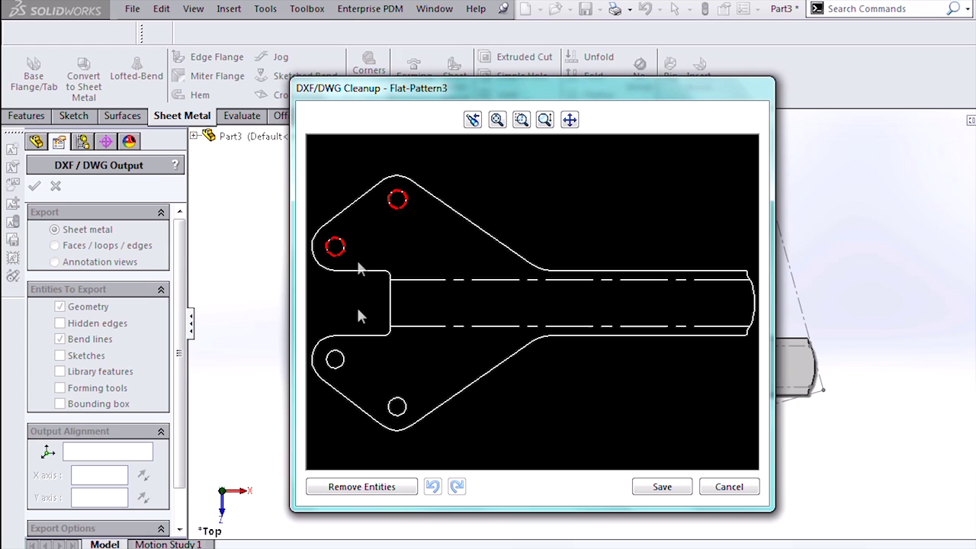
left_click(318, 348)
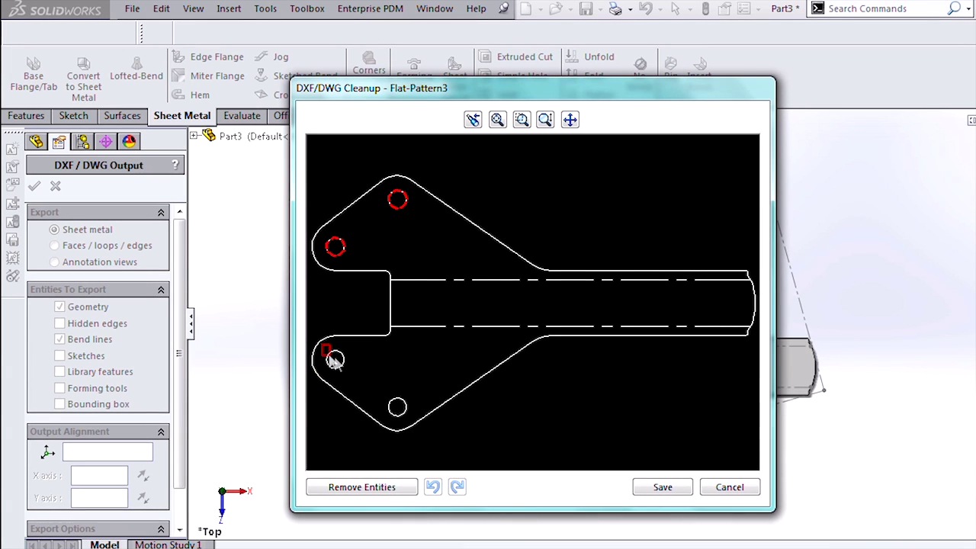
left_click(403, 416)
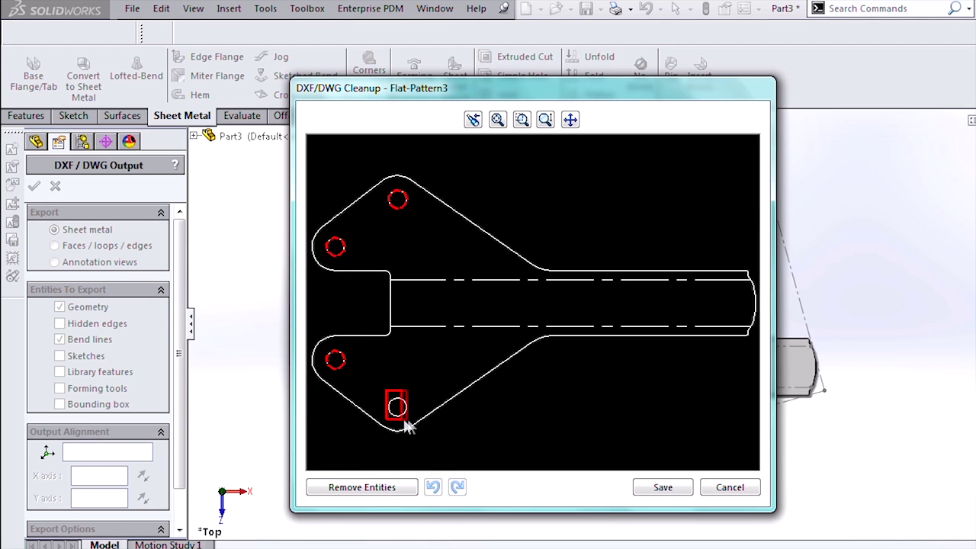
left_click(387, 489)
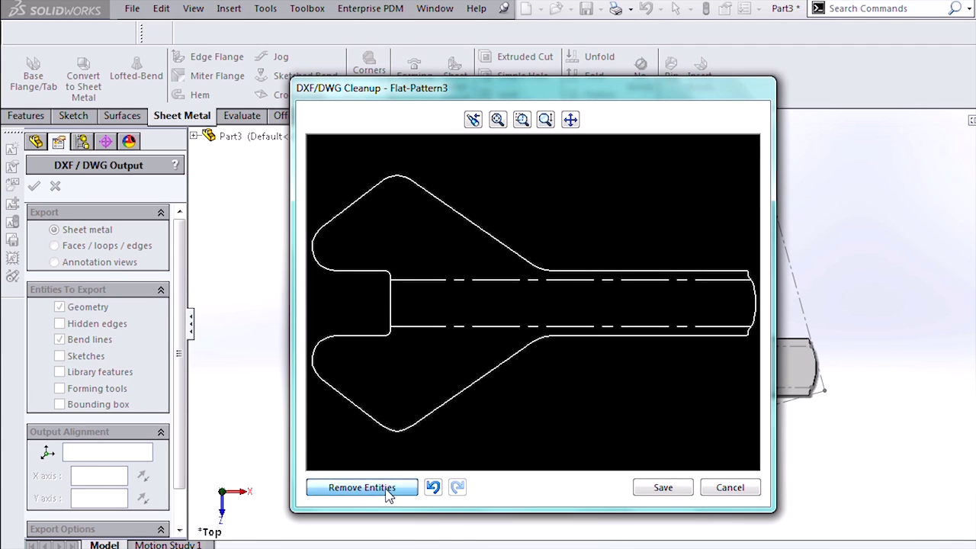
left_click(663, 489)
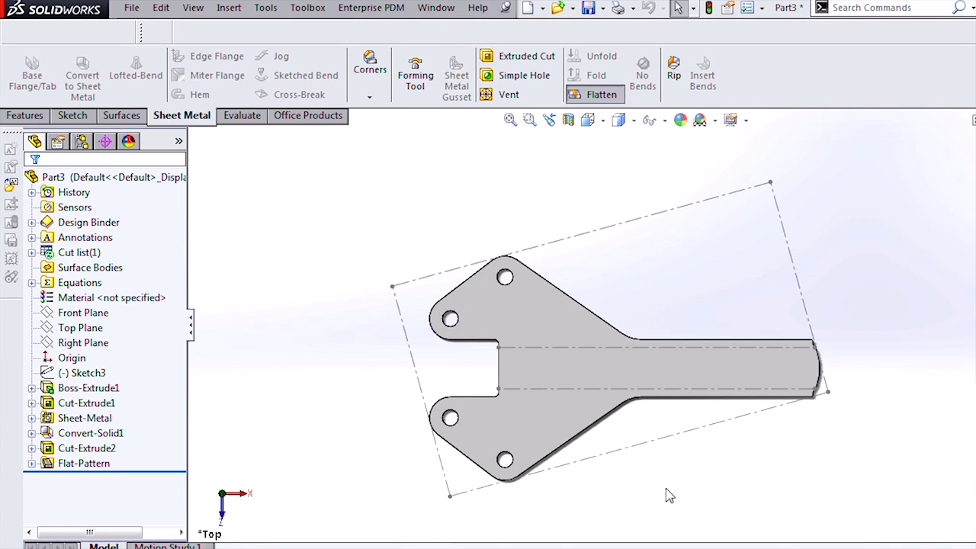
Step: Return the flattened lever to its folded state
left_click(602, 96)
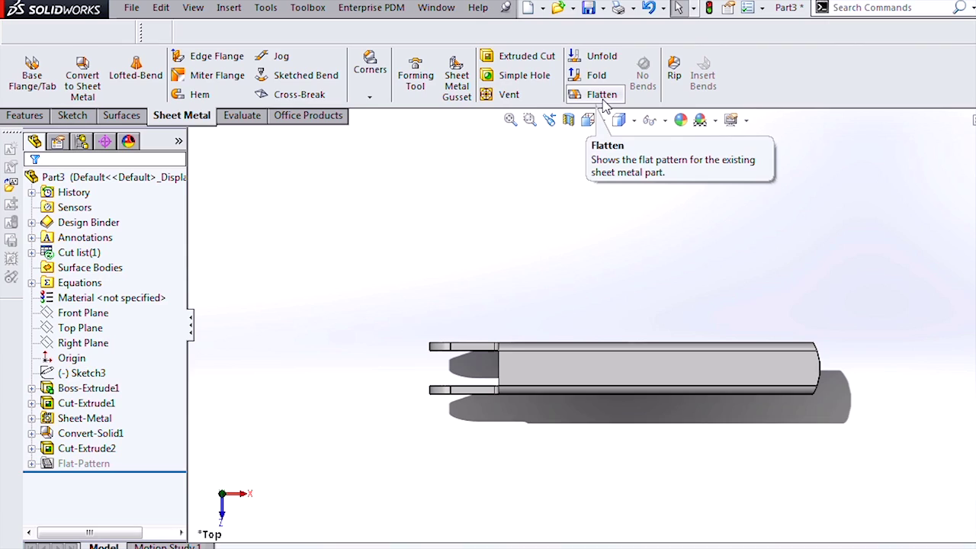